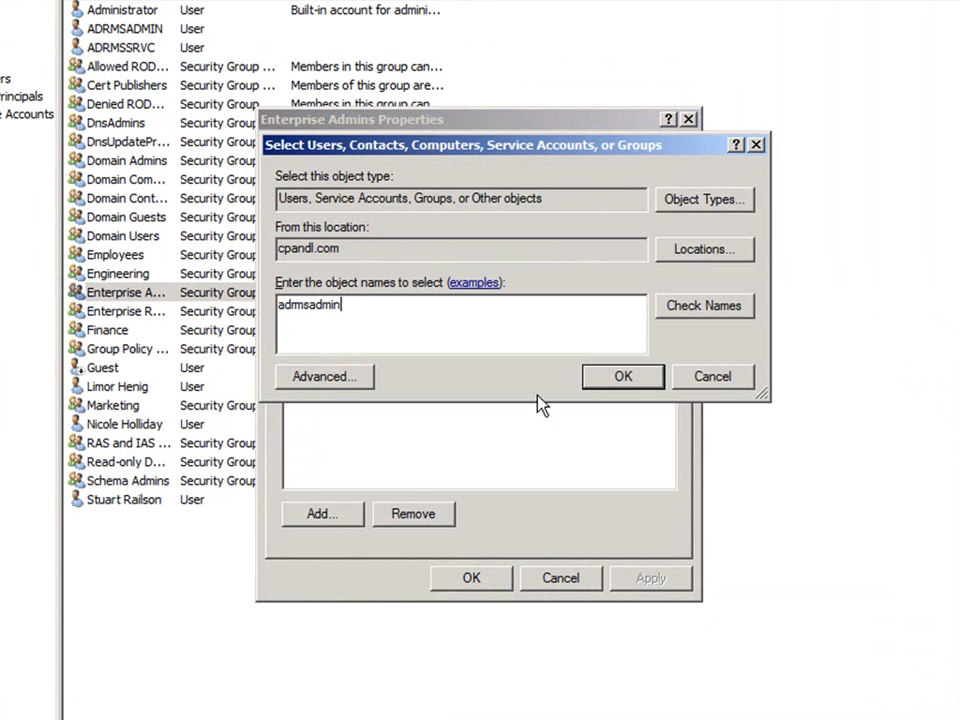
- Add the resolved AD RMS administrator account to Enterprise Admins and close the group properties
{"action": "left_click", "coordinate": [670, 305]}
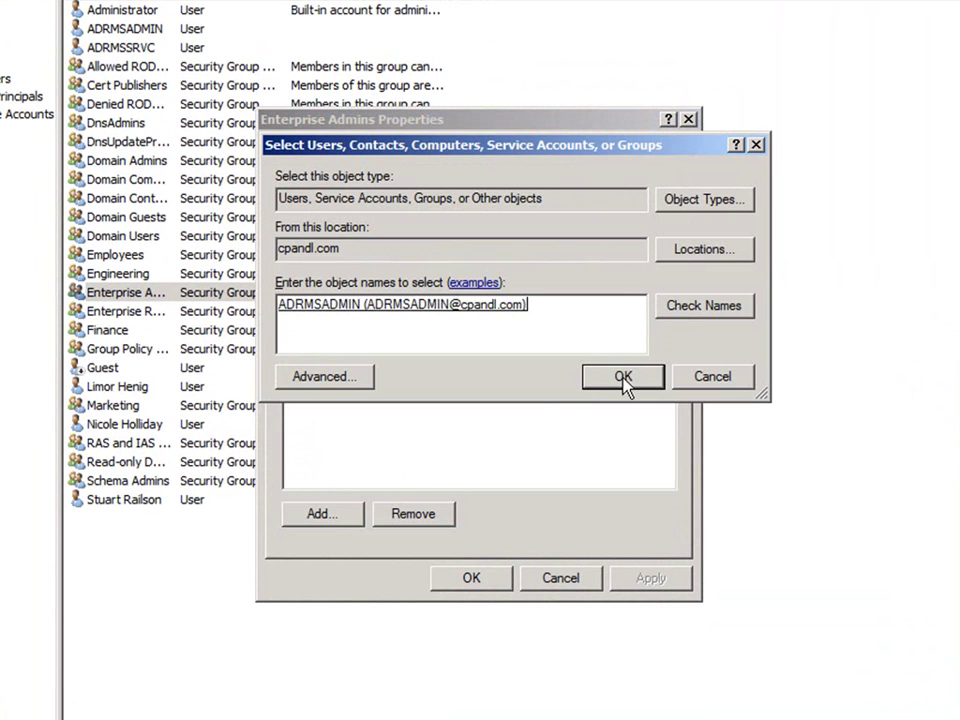
{"action": "left_click", "coordinate": [624, 377]}
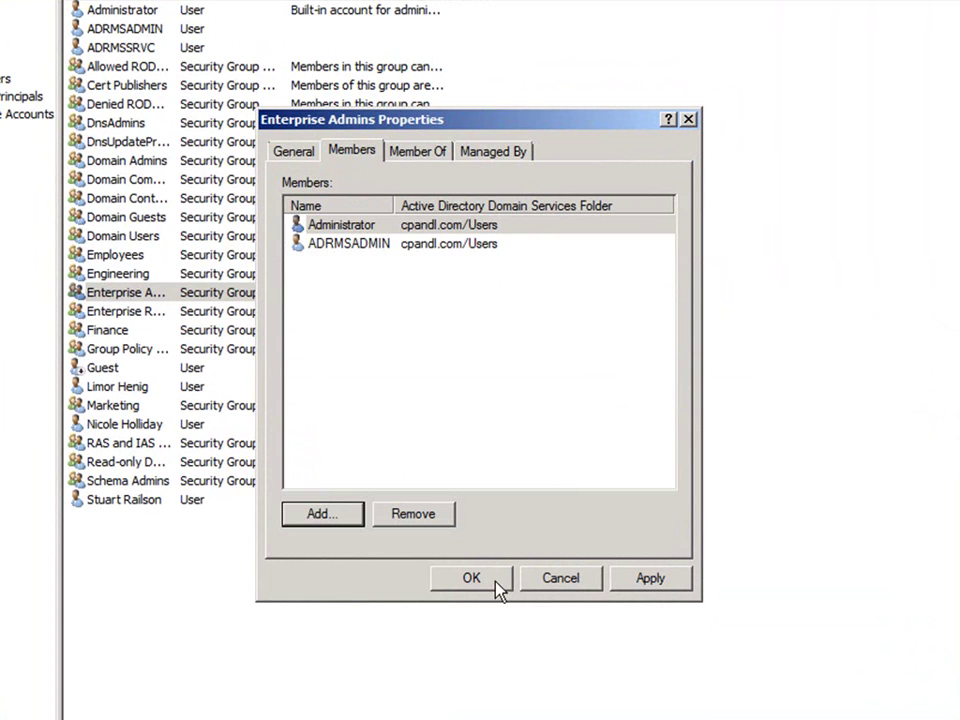
{"action": "left_click", "coordinate": [496, 584]}
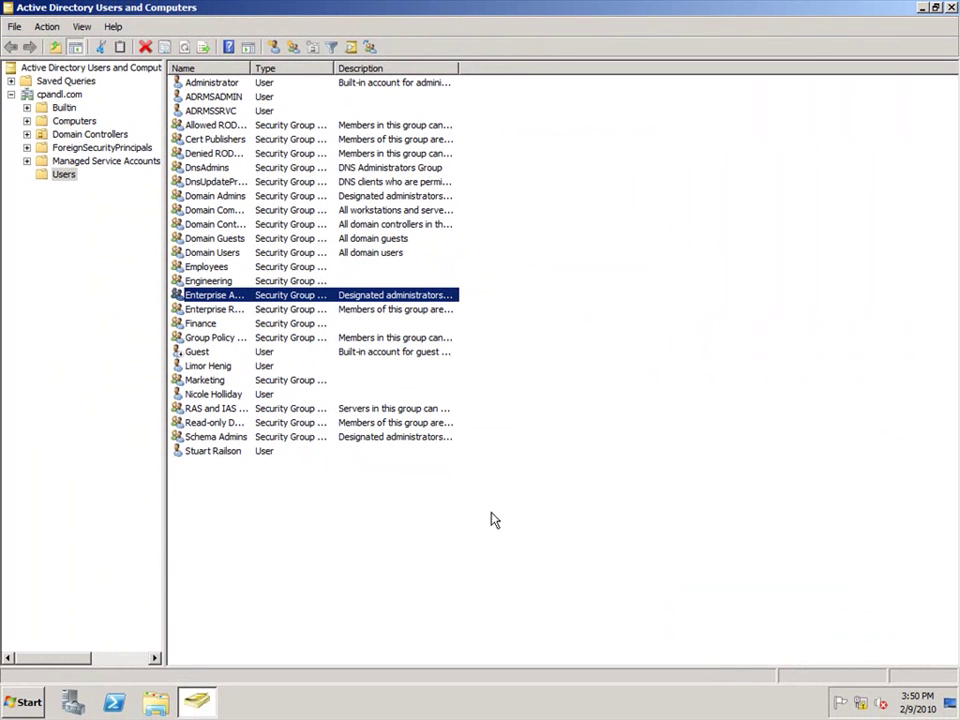
- Close Active Directory Users and Computers and sign back in with the admin account password
{"action": "left_click", "coordinate": [951, 8]}
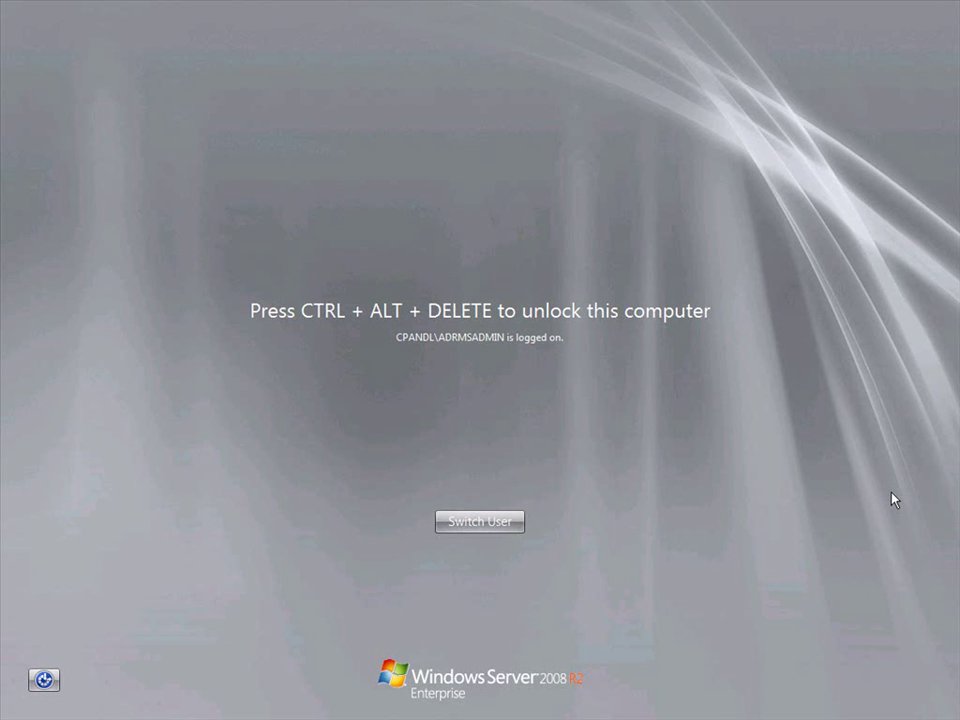
{"action": "key", "text": "ctrl+alt+Delete"}
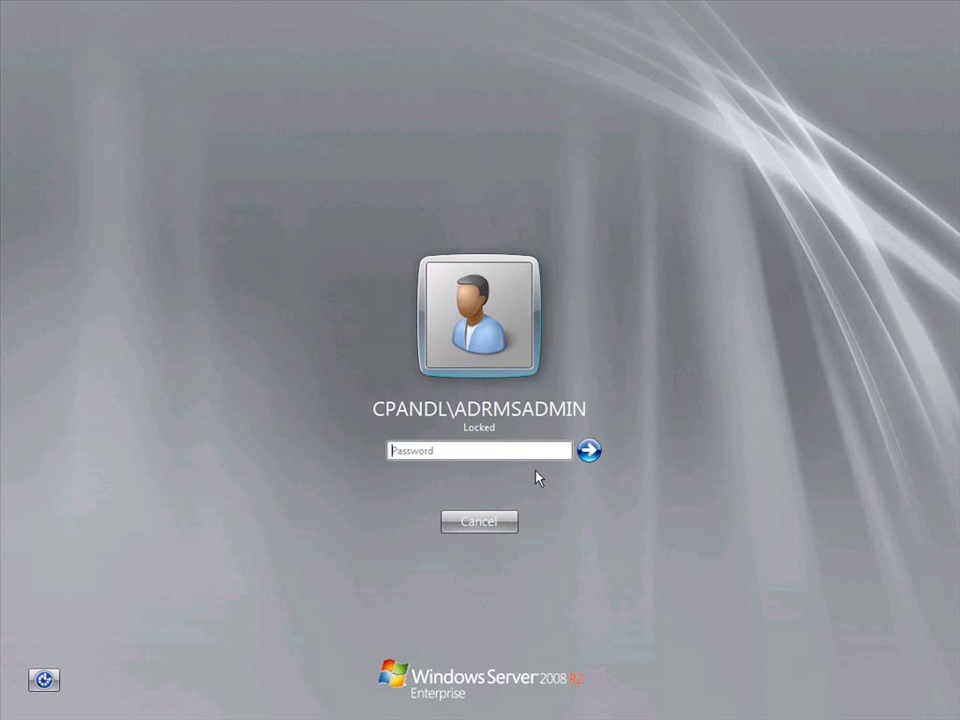
{"action": "type", "text": "Pa$$w0rd"}
{"action": "left_click", "coordinate": [587, 452]}
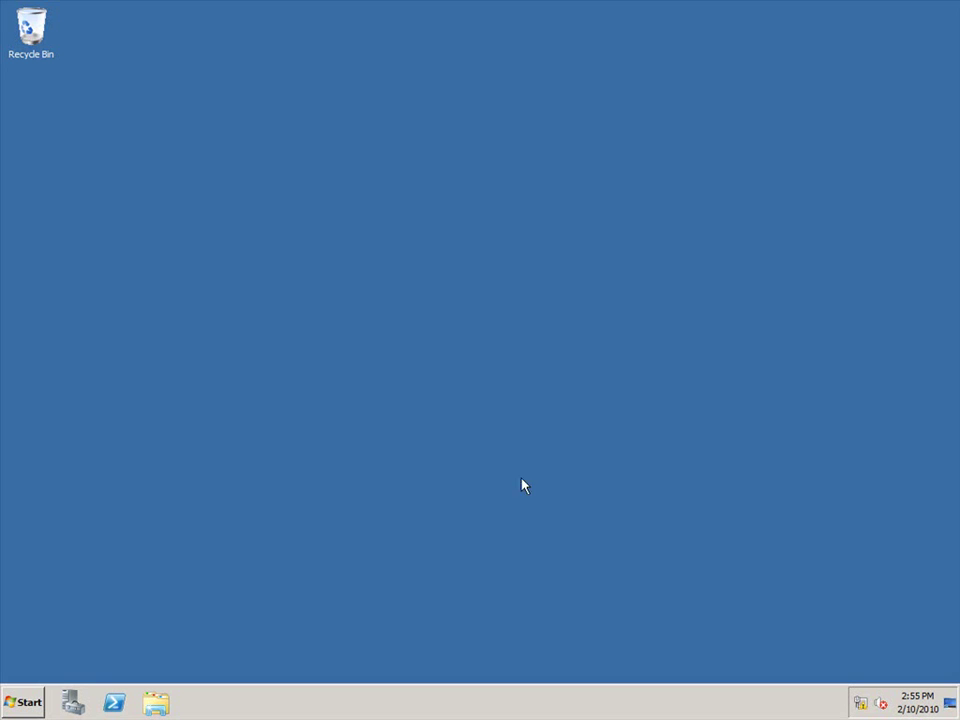
- Launch Server Manager from Administrative Tools
{"action": "left_click", "coordinate": [6, 703]}
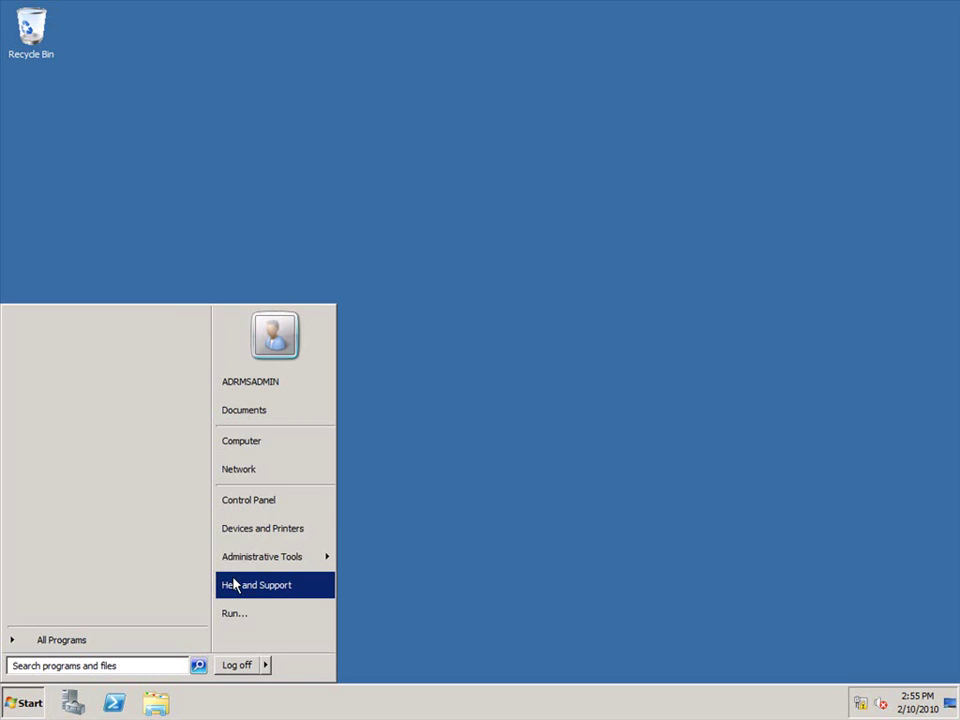
{"action": "mouse_move", "coordinate": [279, 566]}
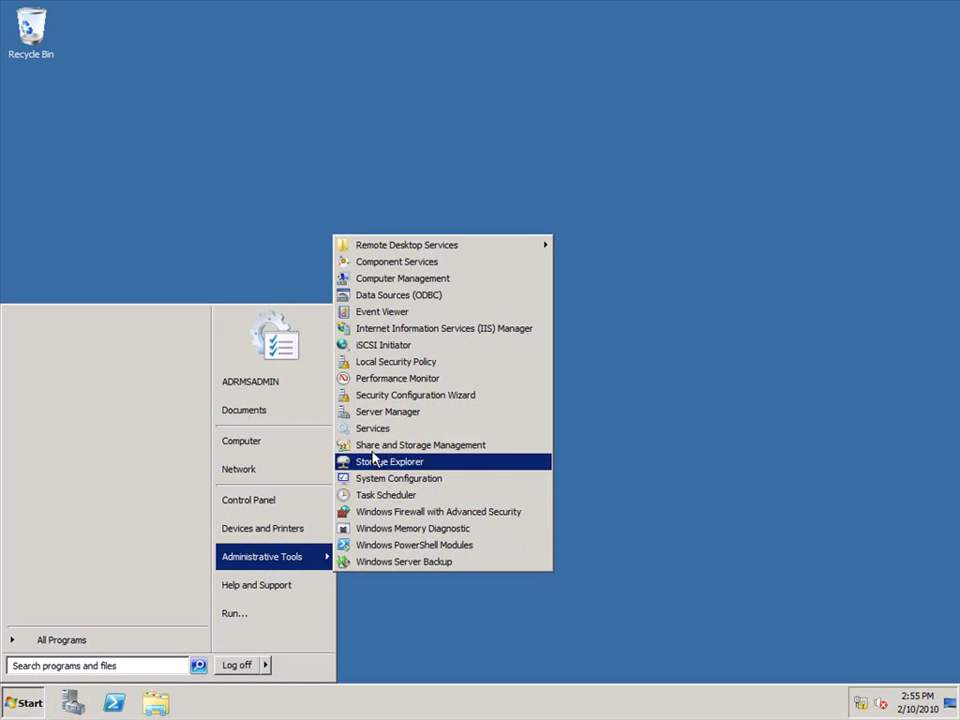
{"action": "left_click", "coordinate": [376, 414]}
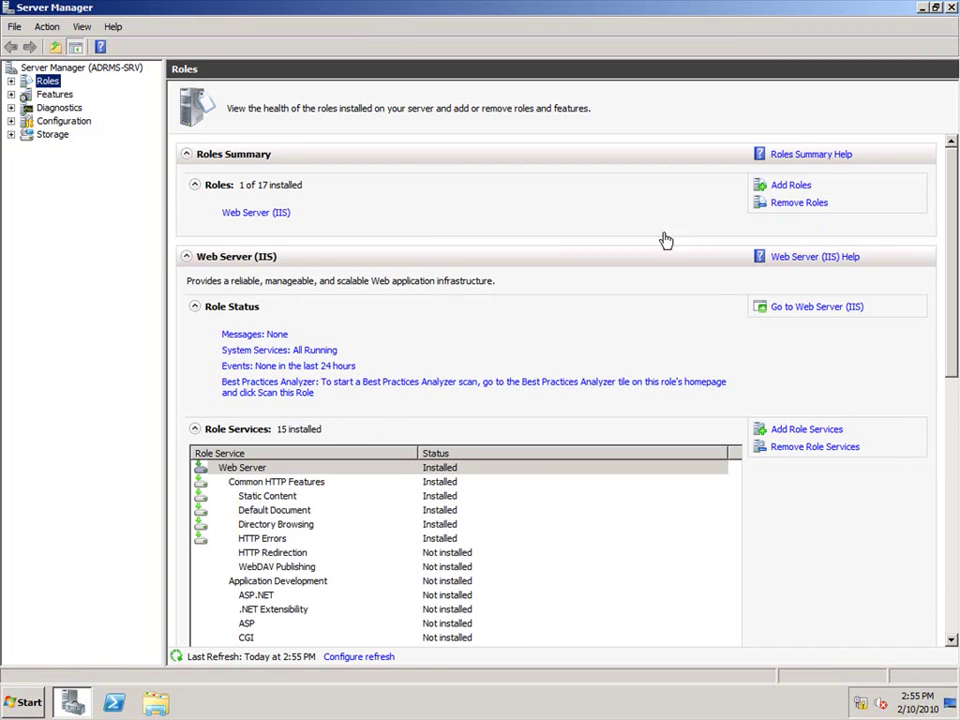
- Start adding roles and select Active Directory Rights Management Services with its required role services
{"action": "left_click", "coordinate": [785, 185]}
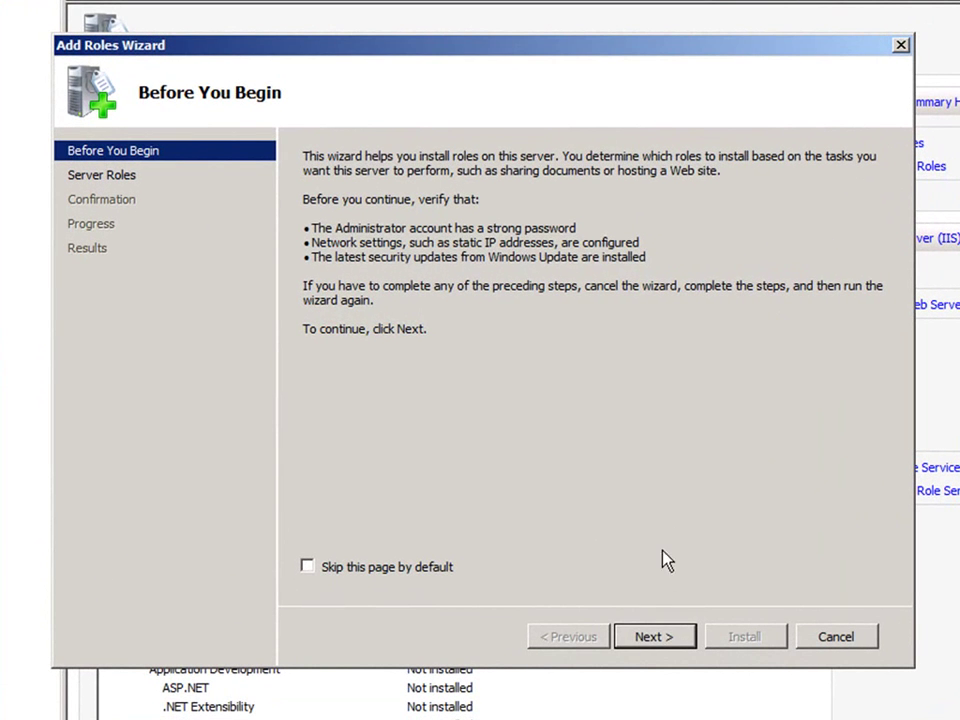
{"action": "left_click", "coordinate": [638, 641]}
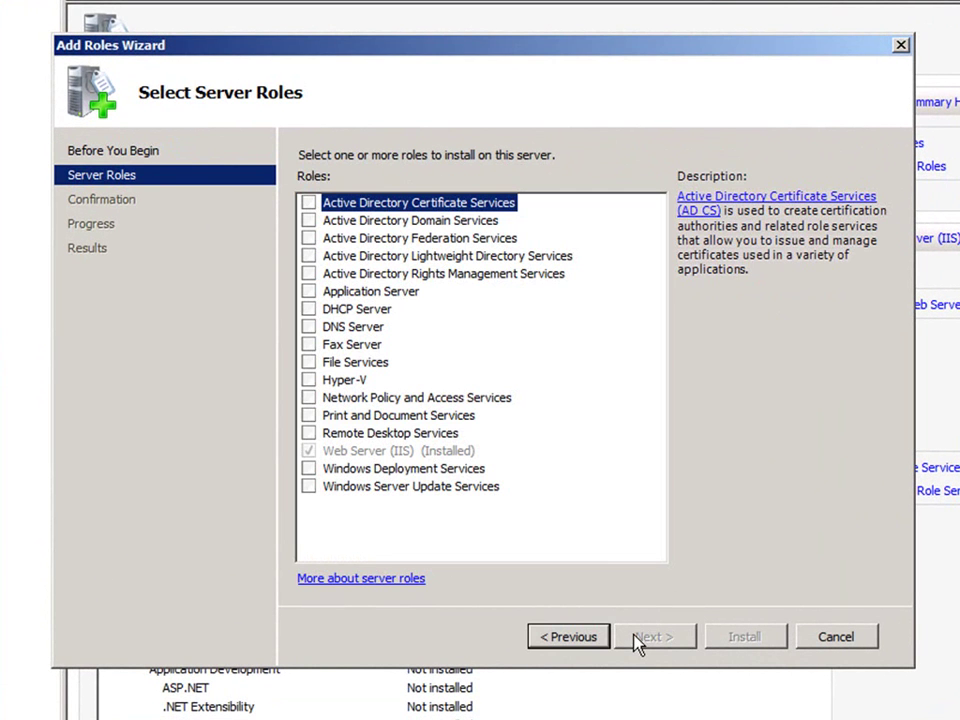
{"action": "left_click", "coordinate": [309, 273]}
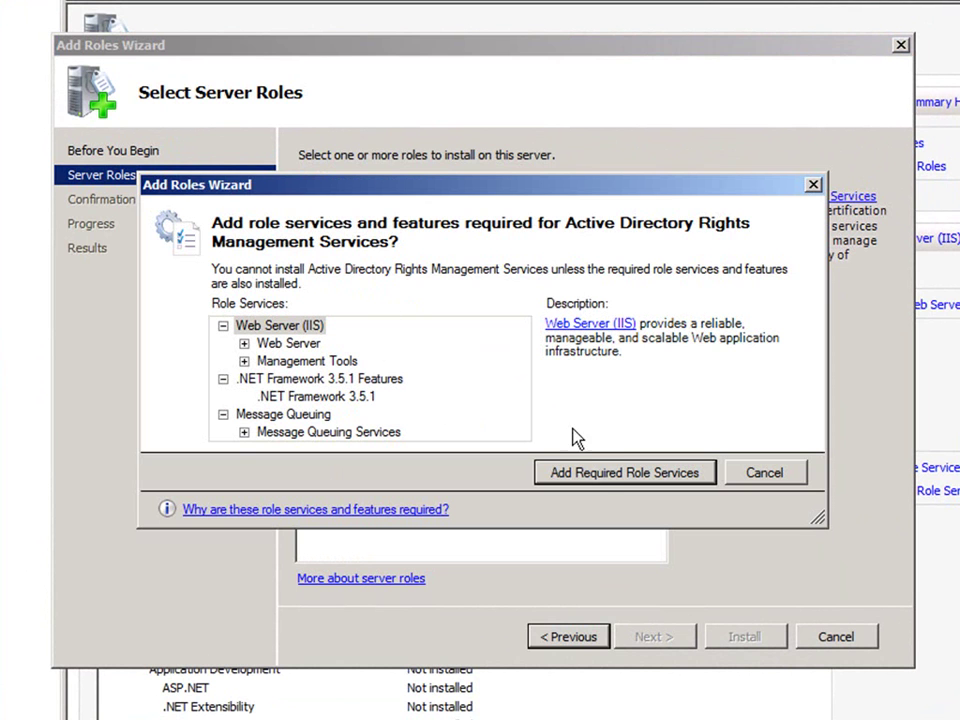
{"action": "left_click", "coordinate": [600, 470]}
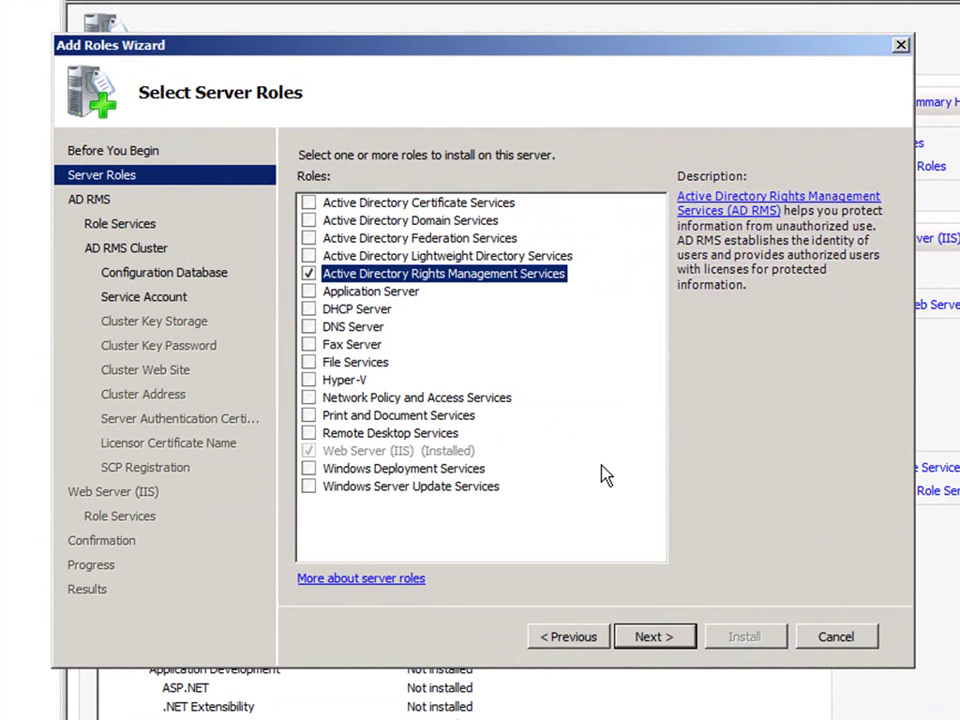
- Keep the AD RMS Server role service and advance to the cluster creation page
{"action": "left_click", "coordinate": [671, 638]}
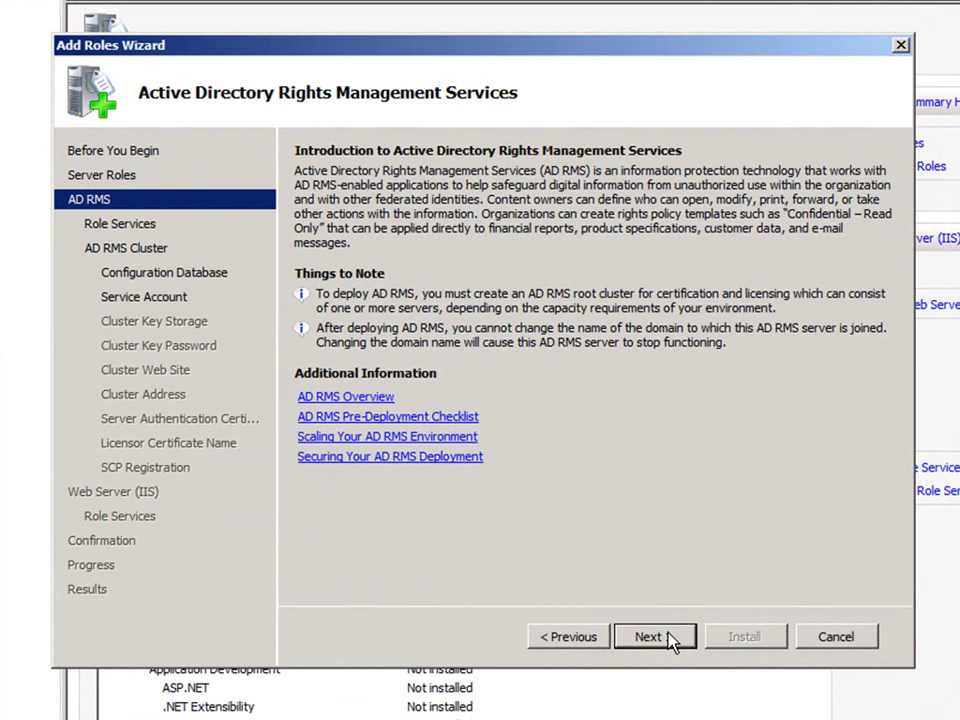
{"action": "left_click", "coordinate": [671, 638]}
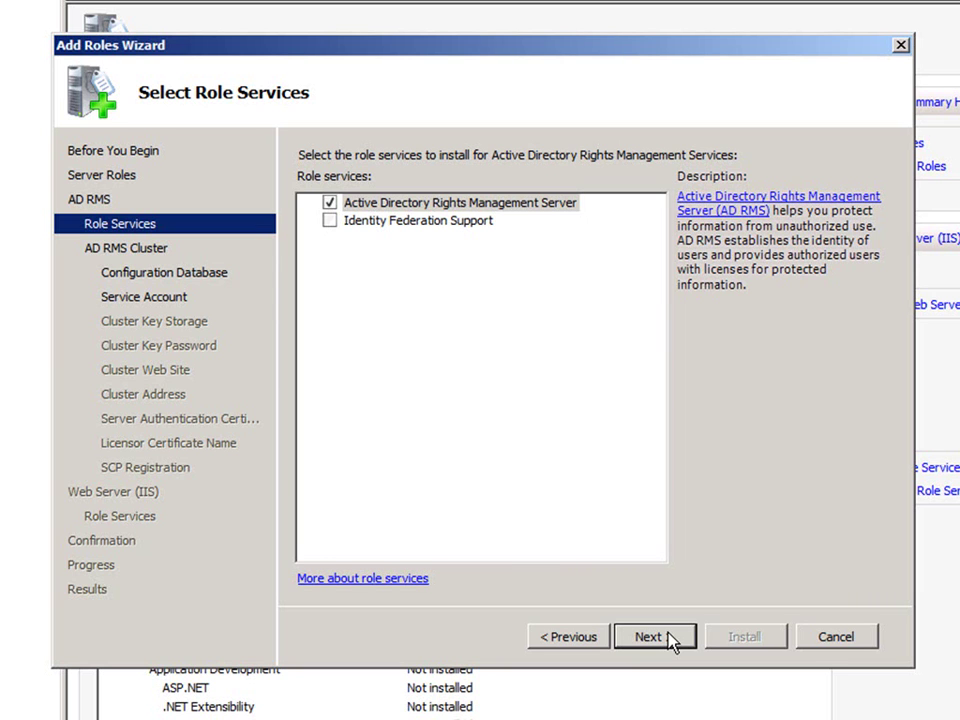
{"action": "left_click", "coordinate": [650, 637]}
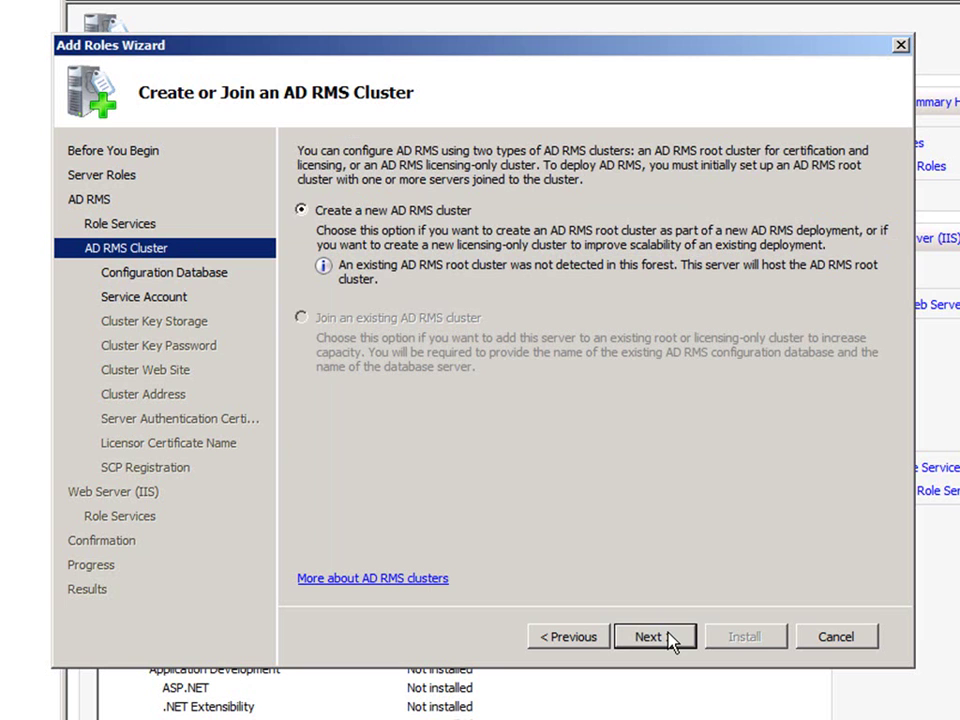
- Create a new cluster and choose ADRMS-DB as a separate configuration database server
{"action": "left_click", "coordinate": [668, 636]}
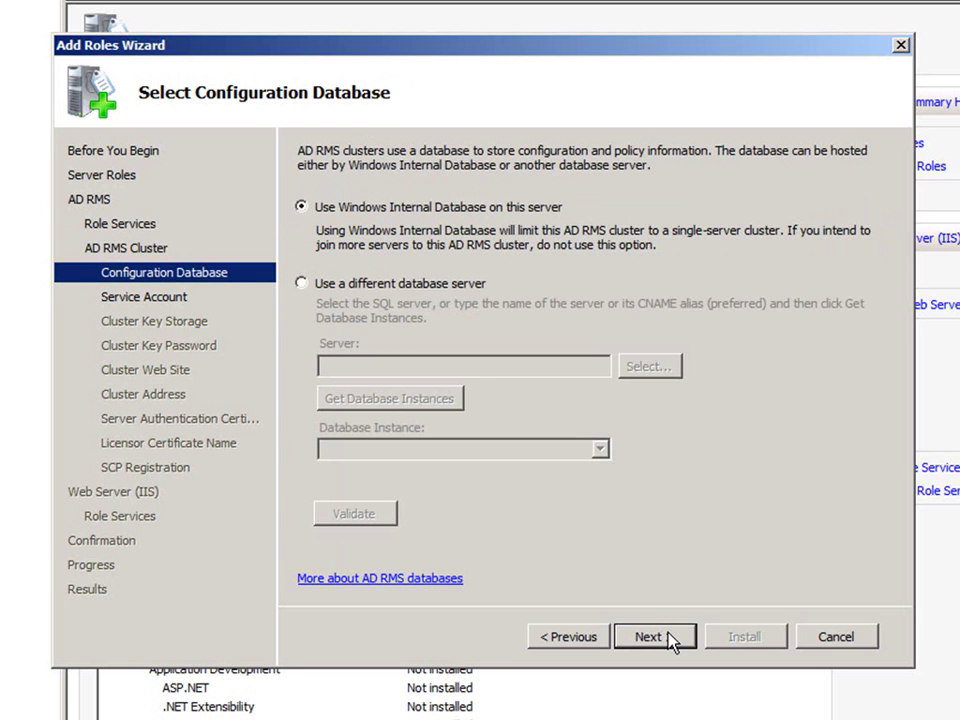
{"action": "left_click", "coordinate": [470, 290]}
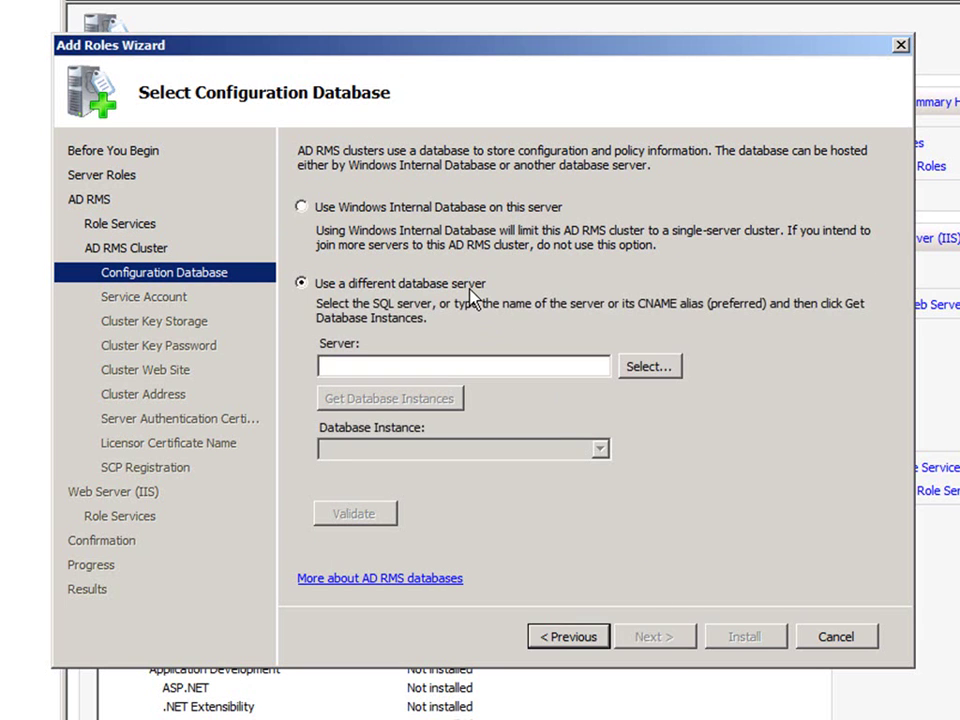
{"action": "left_click", "coordinate": [640, 366]}
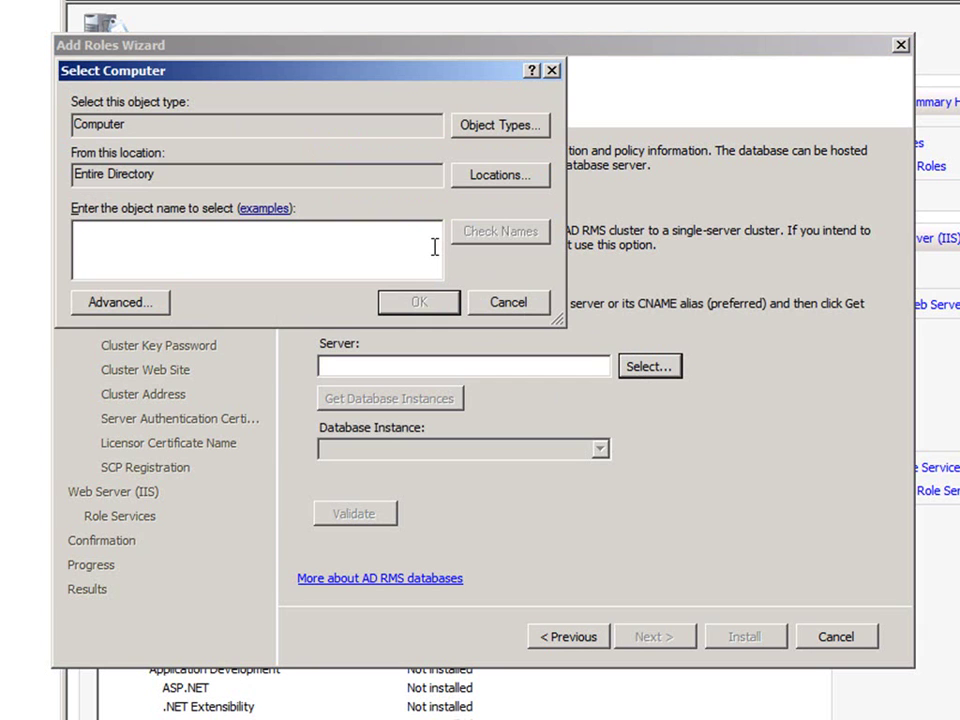
{"action": "type", "text": "adrms-db"}
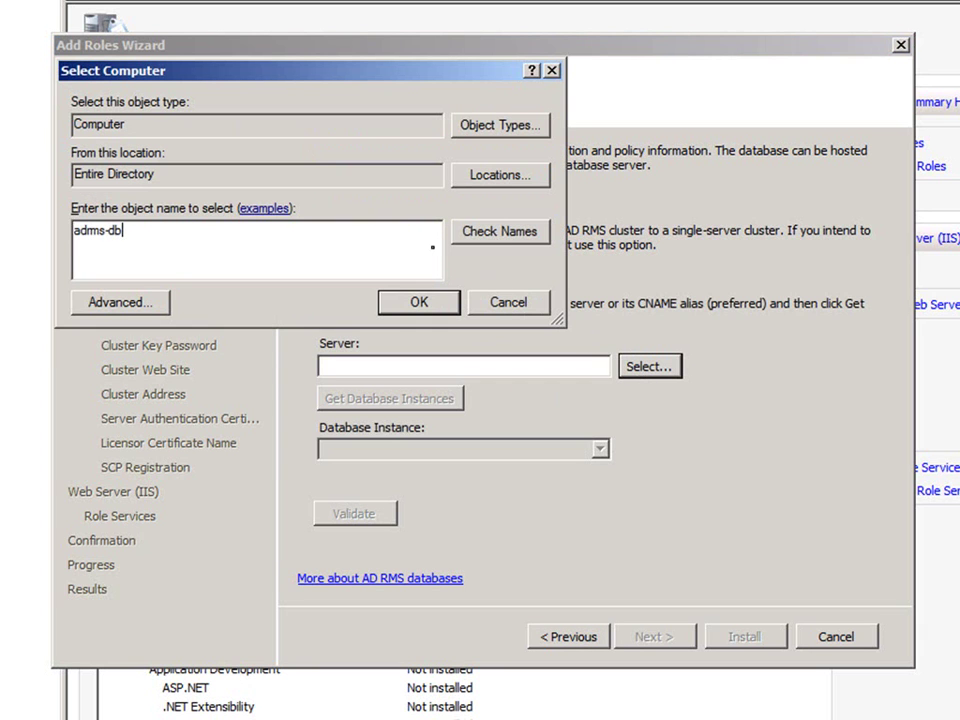
{"action": "left_click", "coordinate": [467, 240]}
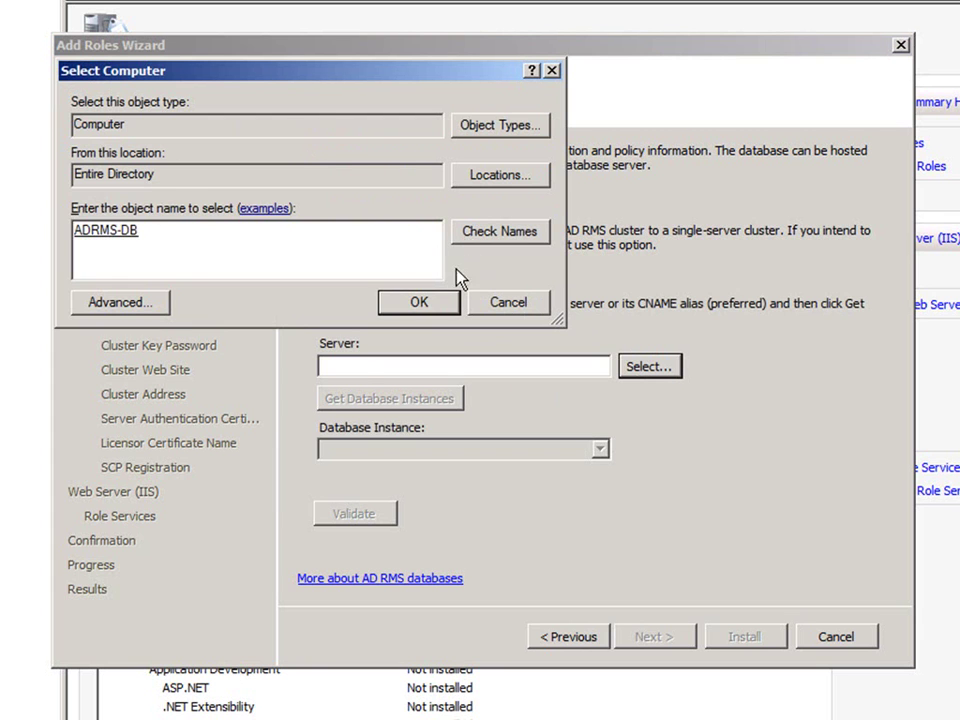
{"action": "left_click", "coordinate": [447, 306]}
- Select the Default database instance on ADRMS-DB and validate the connection
{"action": "left_click", "coordinate": [602, 451]}
{"action": "left_click", "coordinate": [604, 469]}
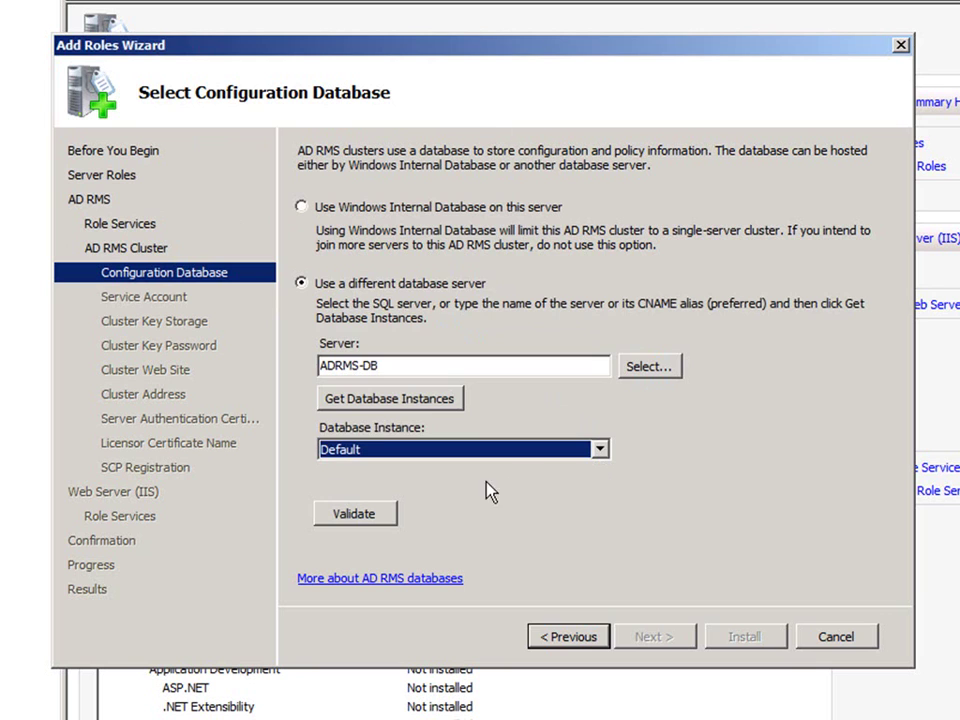
{"action": "left_click", "coordinate": [397, 518]}
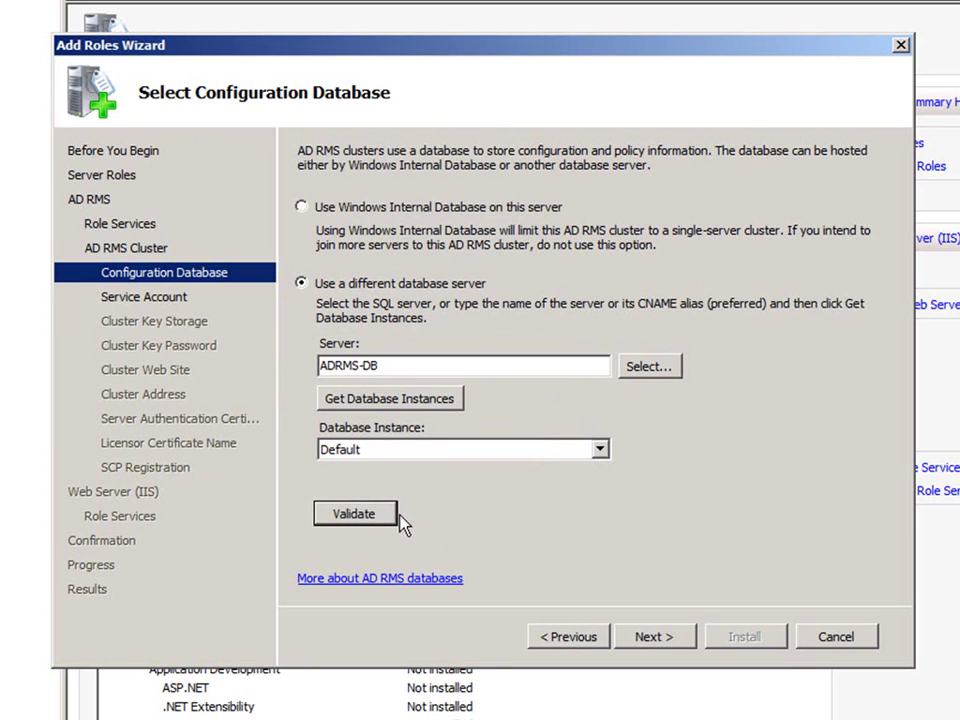
- Specify the AD RMS service account user name and password, then continue to cluster key storage
{"action": "left_click", "coordinate": [648, 638]}
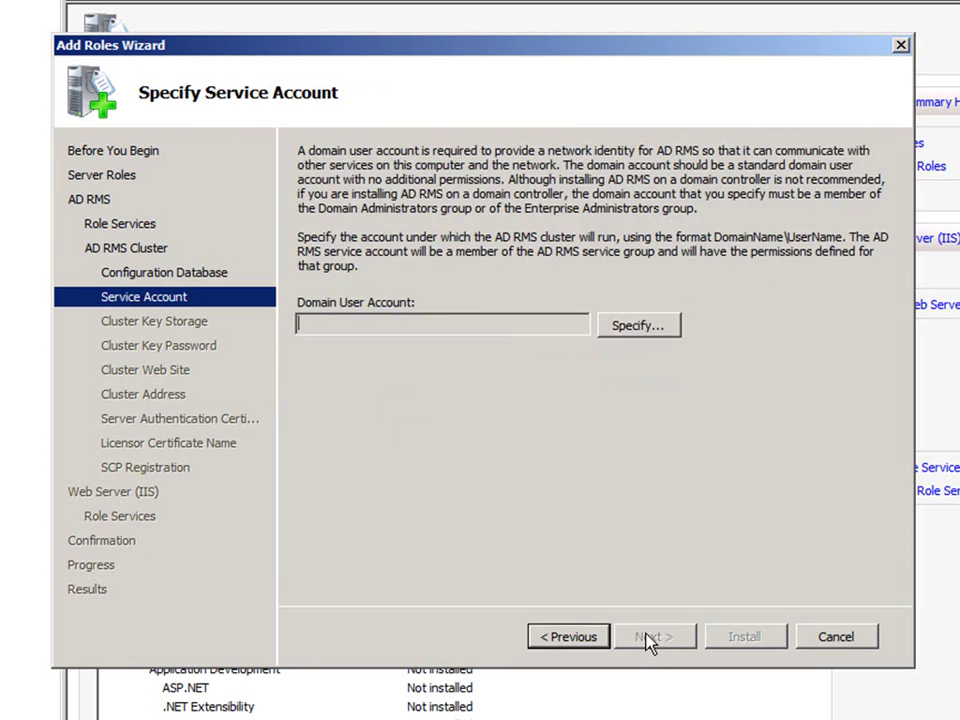
{"action": "left_click", "coordinate": [640, 328]}
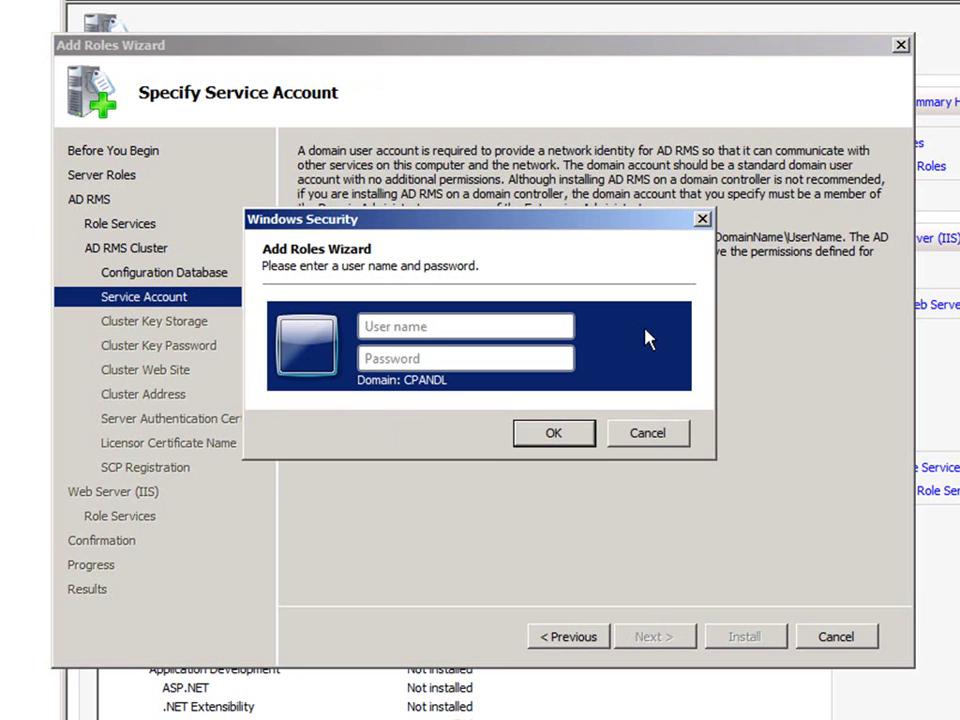
{"action": "type", "text": "ADRMSSRVC"}
{"action": "left_click", "coordinate": [565, 358]}
{"action": "type", "text": "Password1"}
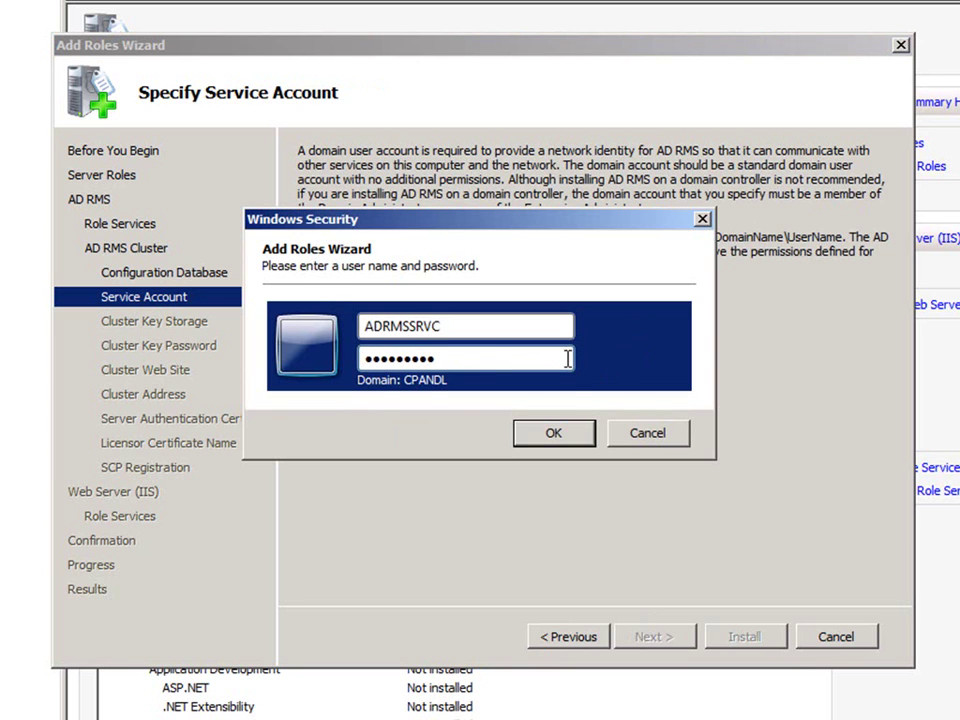
{"action": "left_click", "coordinate": [573, 438]}
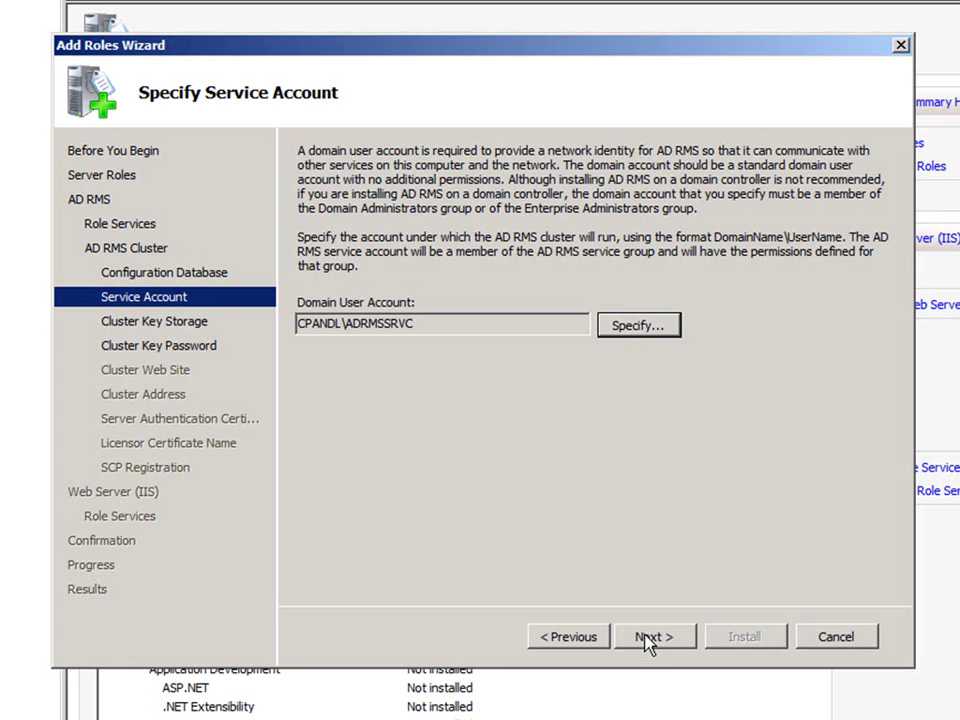
{"action": "left_click", "coordinate": [650, 637]}
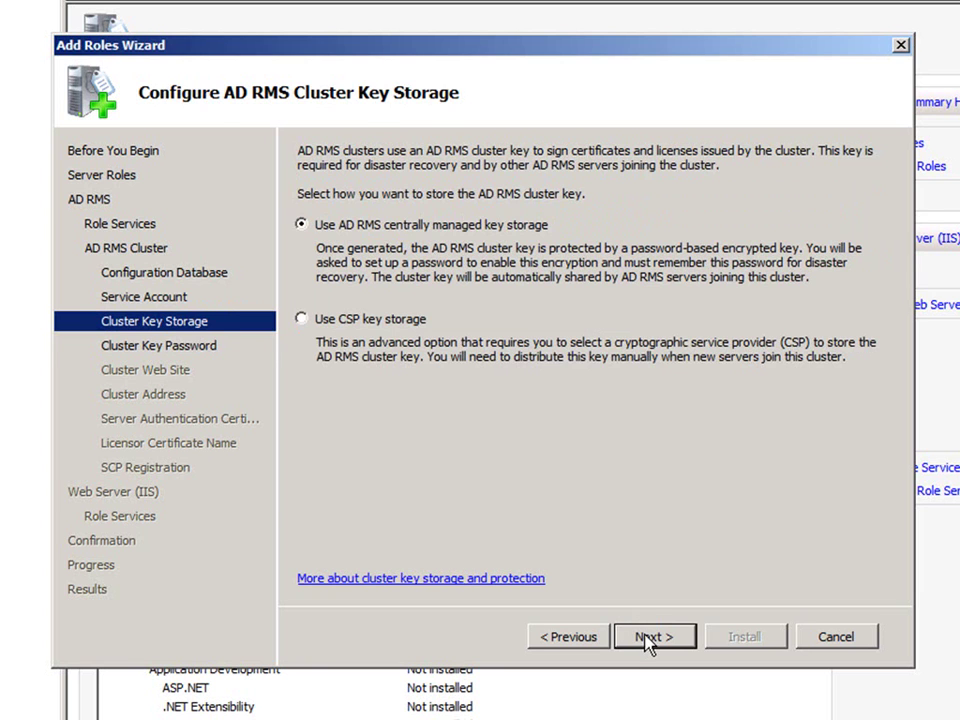
- Keep centrally managed key storage, enter and confirm the cluster key password, accept the default website
{"action": "left_click", "coordinate": [648, 640]}
{"action": "type", "text": "•••••••••"}
{"action": "key", "text": "Tab"}
{"action": "type", "text": "•••••••••"}
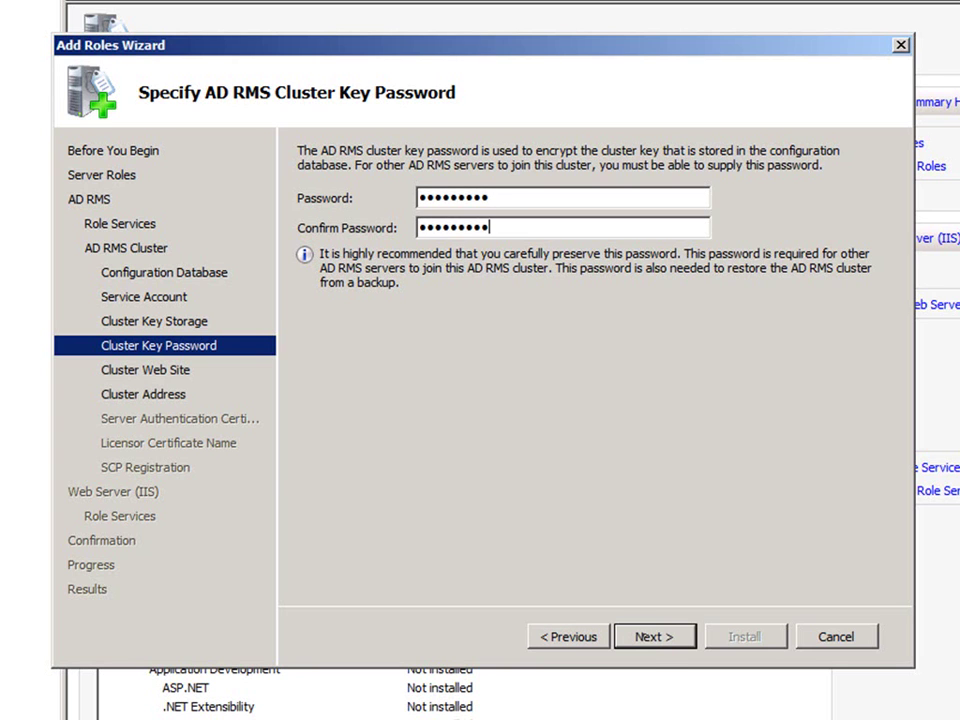
{"action": "left_click", "coordinate": [665, 645]}
{"action": "left_click", "coordinate": [665, 645]}
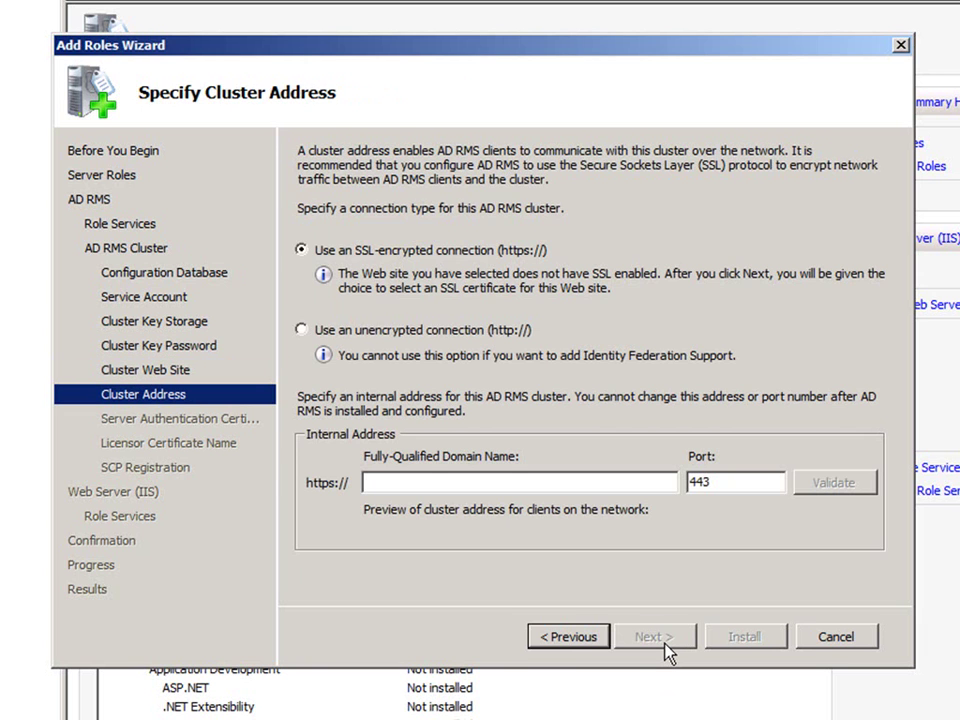
- Enter adrms-srv.cpandl.com as the SSL cluster address on port 443 and validate it
{"action": "left_click", "coordinate": [594, 483]}
{"action": "type", "text": "adrms"}
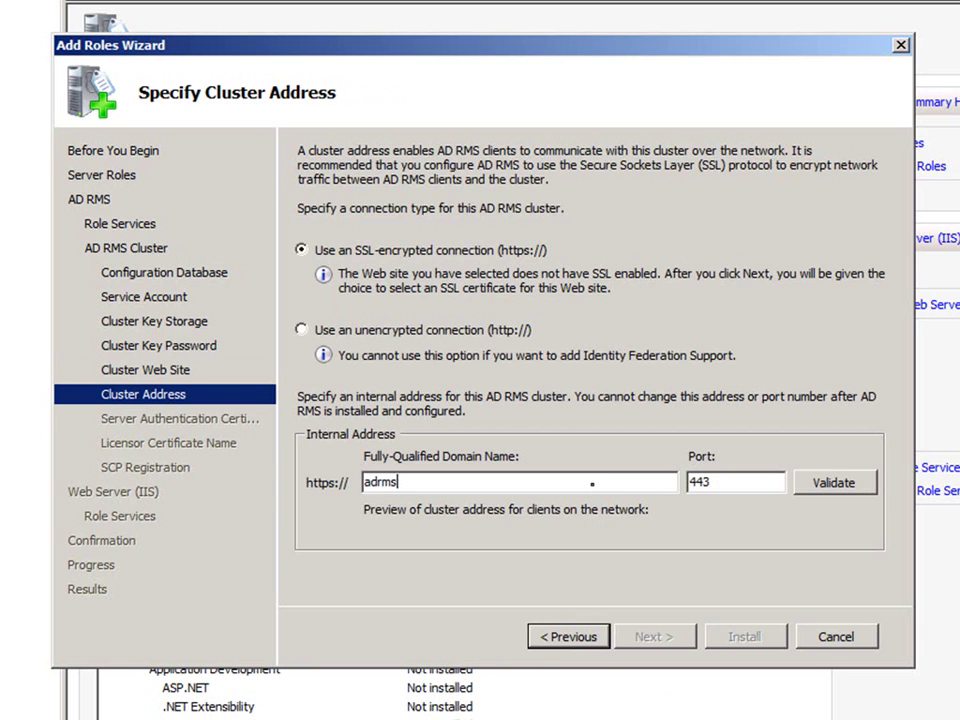
{"action": "type", "text": "-srv.cpandl.com"}
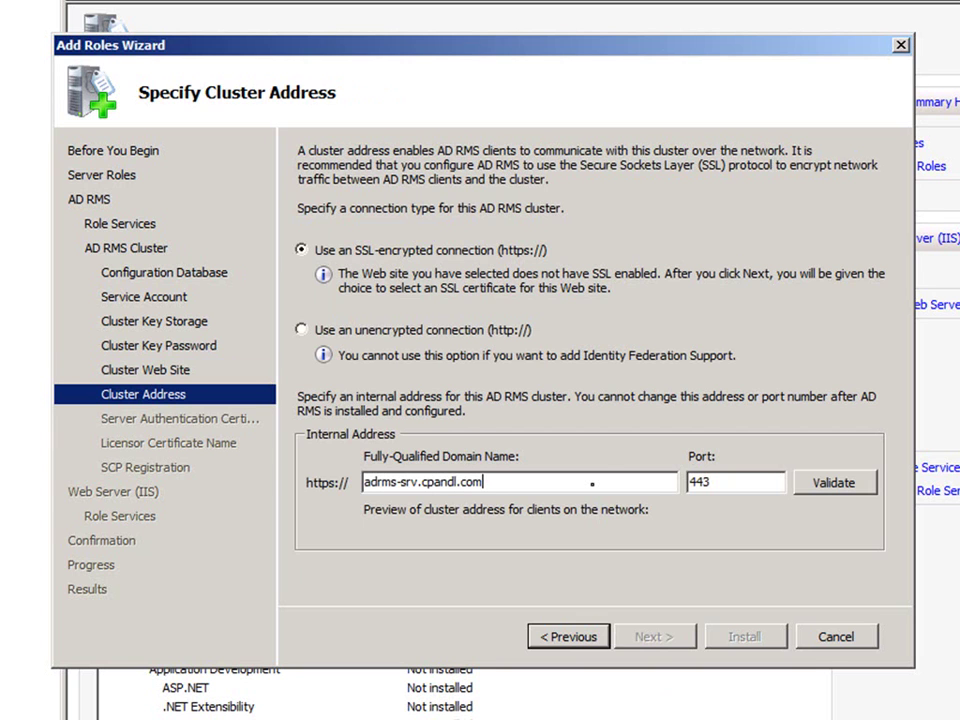
{"action": "left_click", "coordinate": [812, 487]}
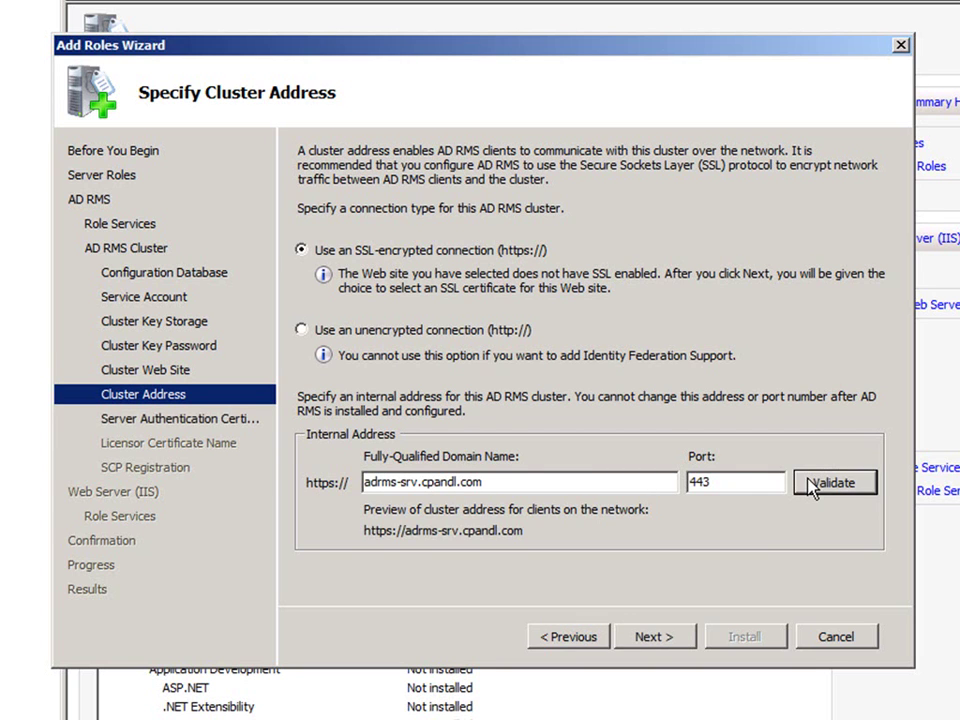
{"action": "left_click", "coordinate": [686, 641]}
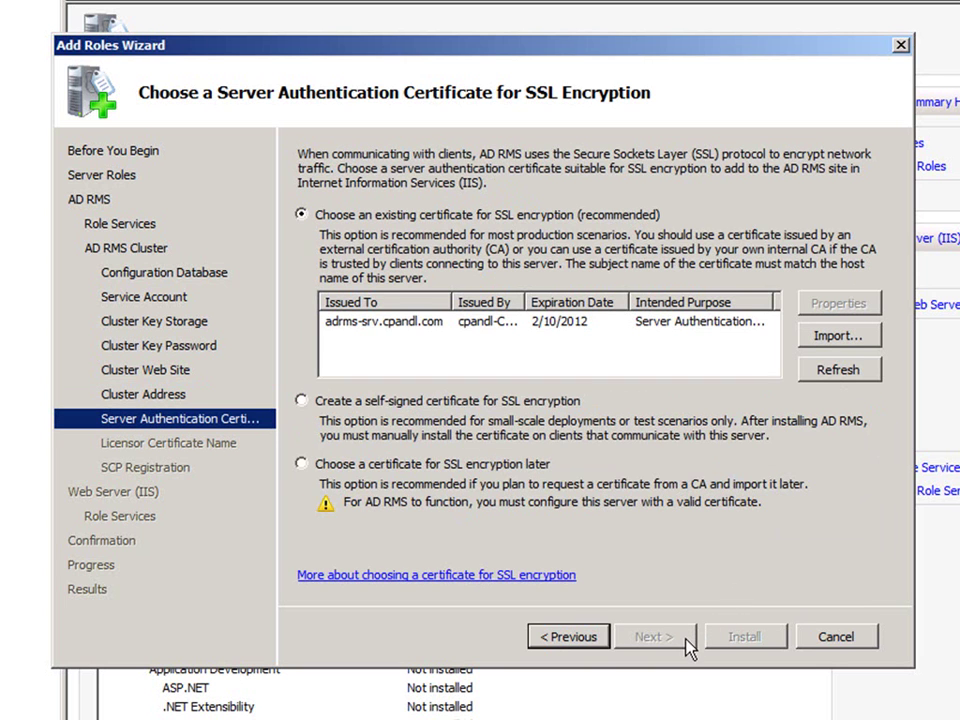
- Use the adrms-srv.cpandl.com certificate, licensor name ADRMS-SRV, and register the SCP now
{"action": "left_click", "coordinate": [648, 328]}
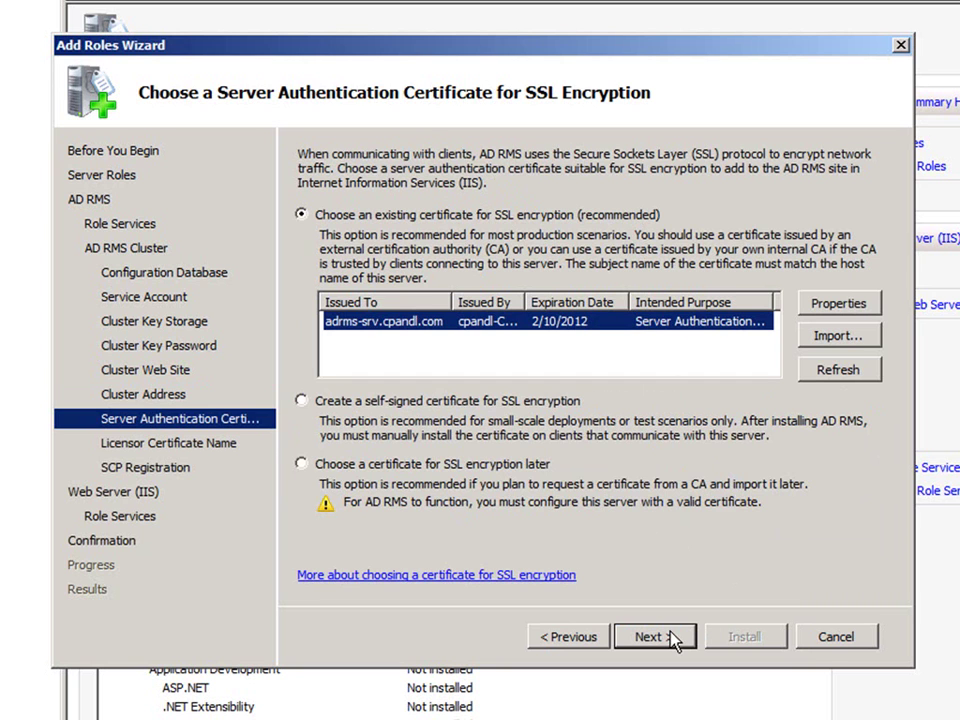
{"action": "left_click", "coordinate": [676, 640]}
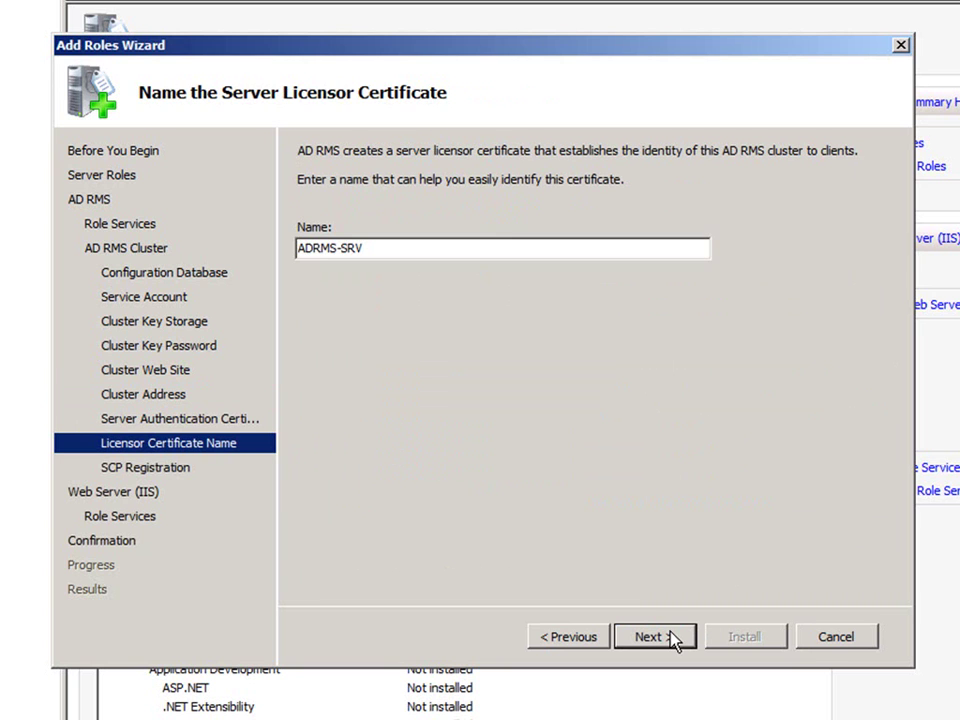
{"action": "left_click", "coordinate": [674, 639]}
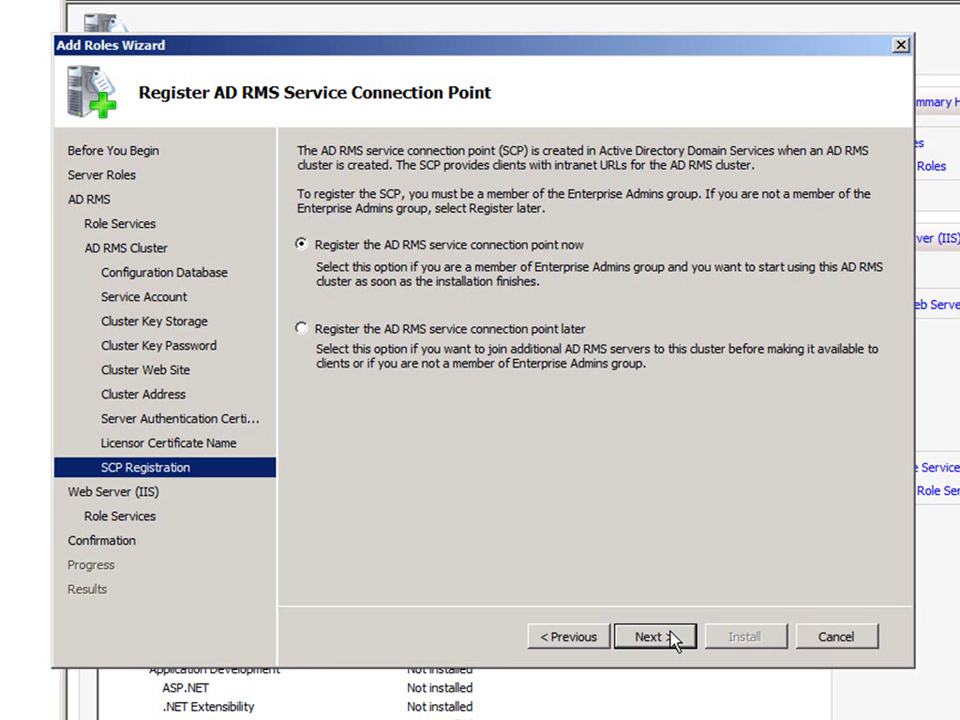
{"action": "left_click", "coordinate": [674, 639]}
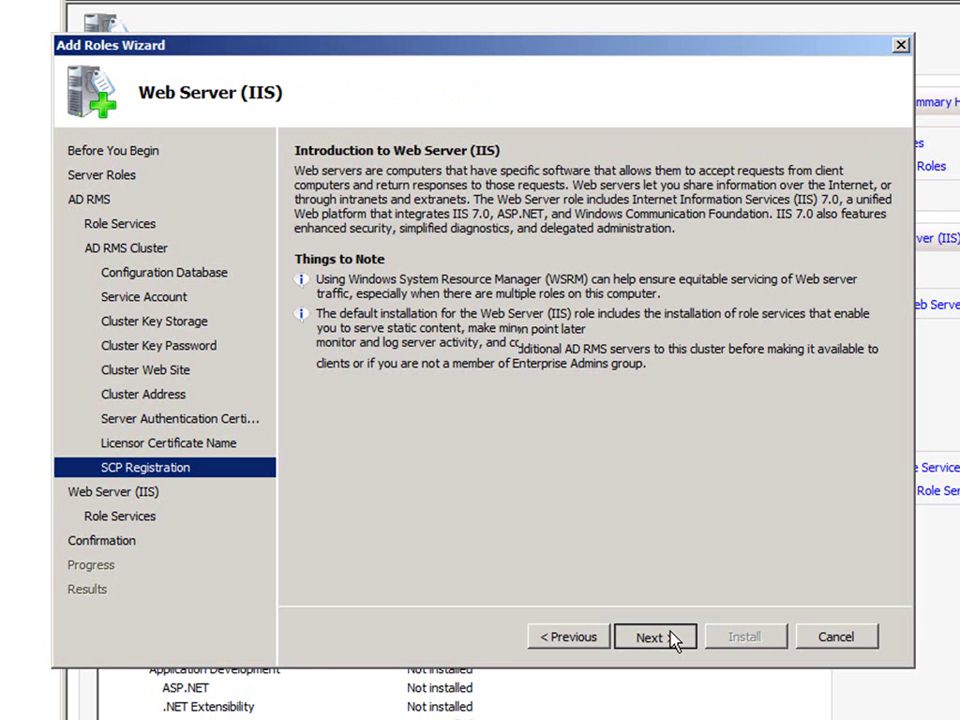
- Accept the default Web Server (IIS) role services and reach the confirmation summary
{"action": "left_click", "coordinate": [674, 639]}
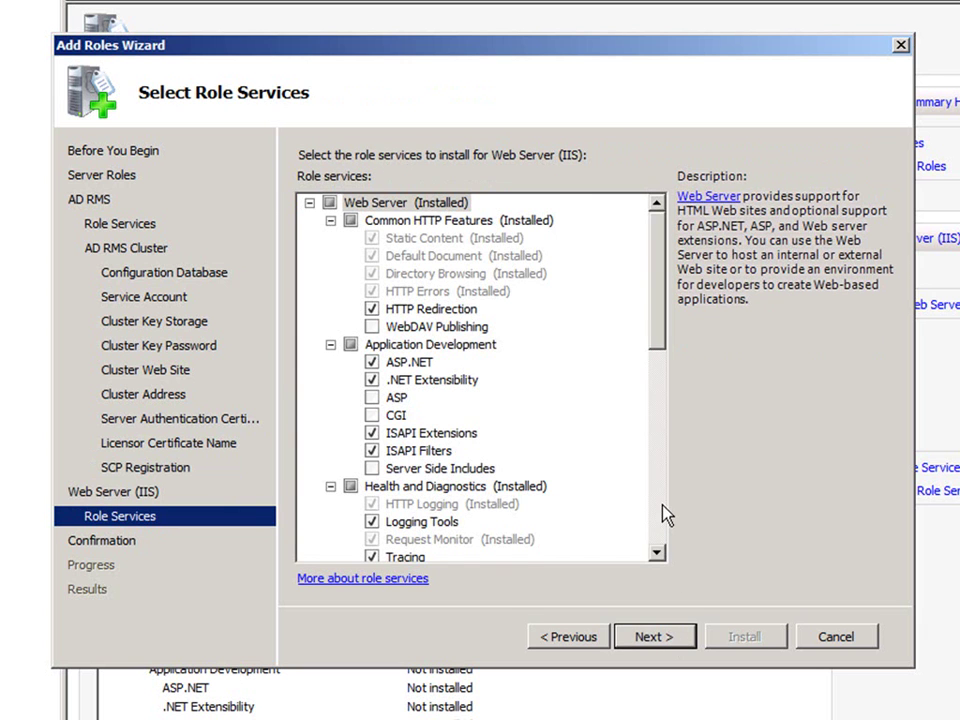
{"action": "scroll", "coordinate": [666, 514], "scroll_direction": "down", "scroll_amount": 6}
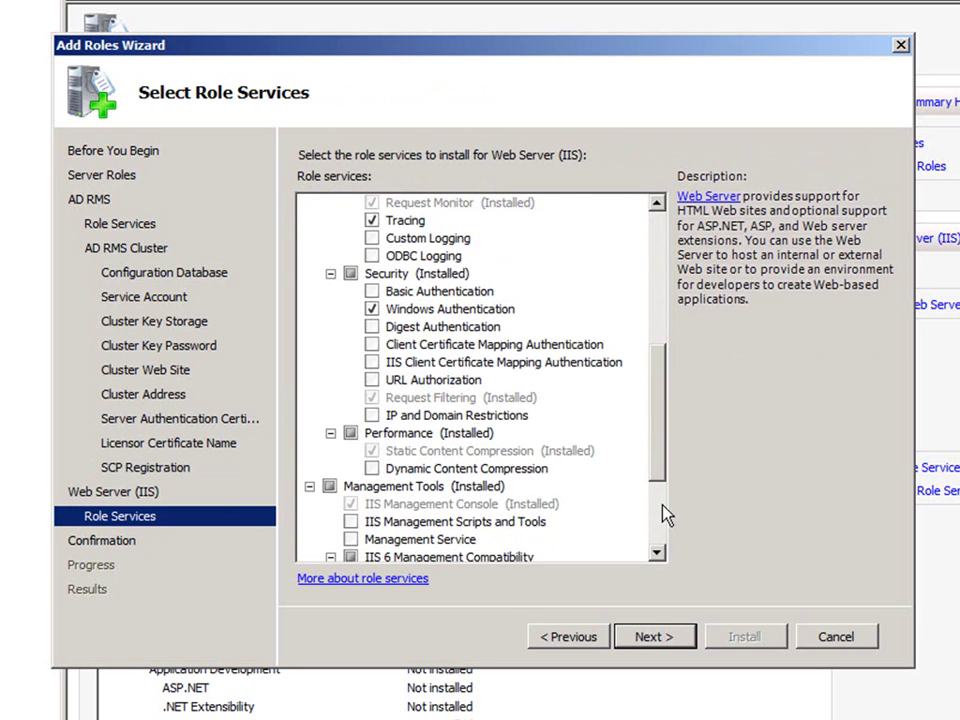
{"action": "scroll", "coordinate": [666, 514], "scroll_direction": "down", "scroll_amount": 3}
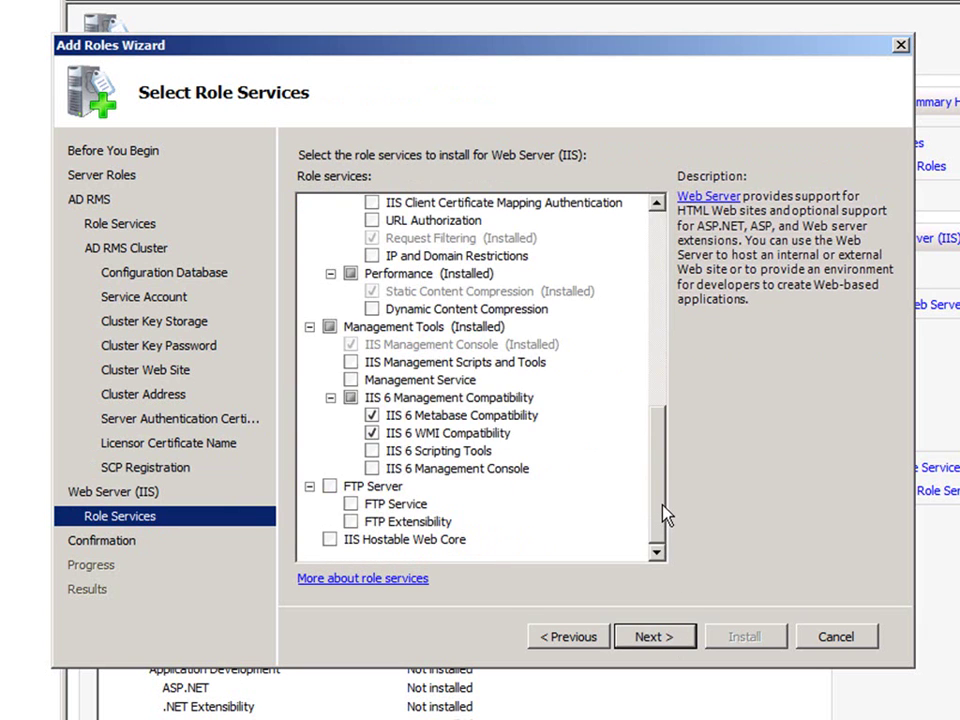
{"action": "left_click", "coordinate": [668, 639]}
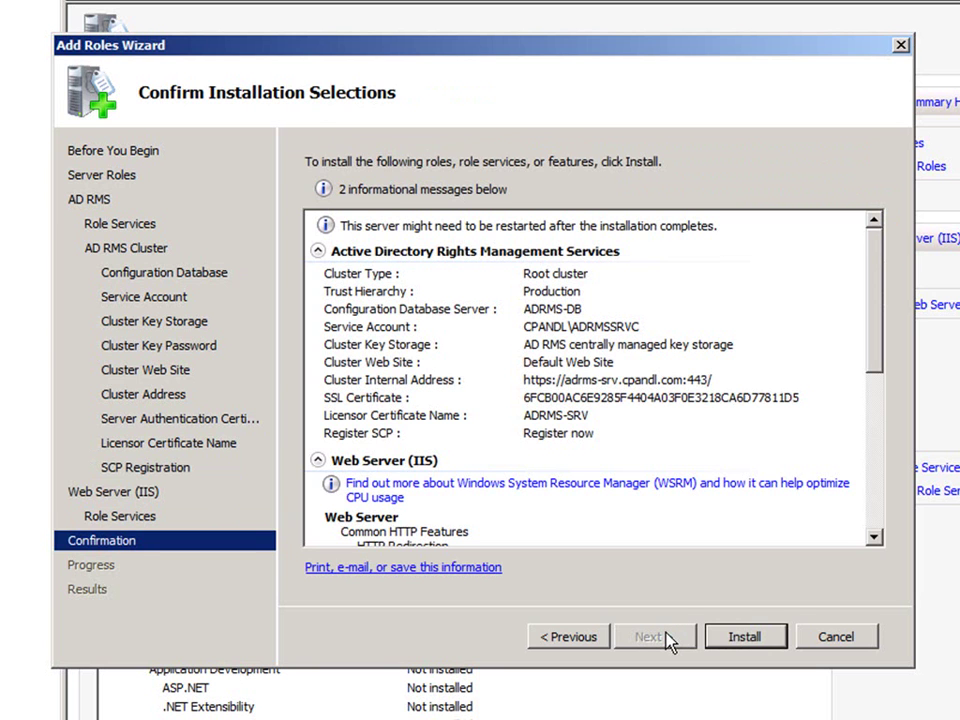
- Install AD RMS and Web Server (IIS), then close the wizard after success
{"action": "left_click", "coordinate": [731, 638]}
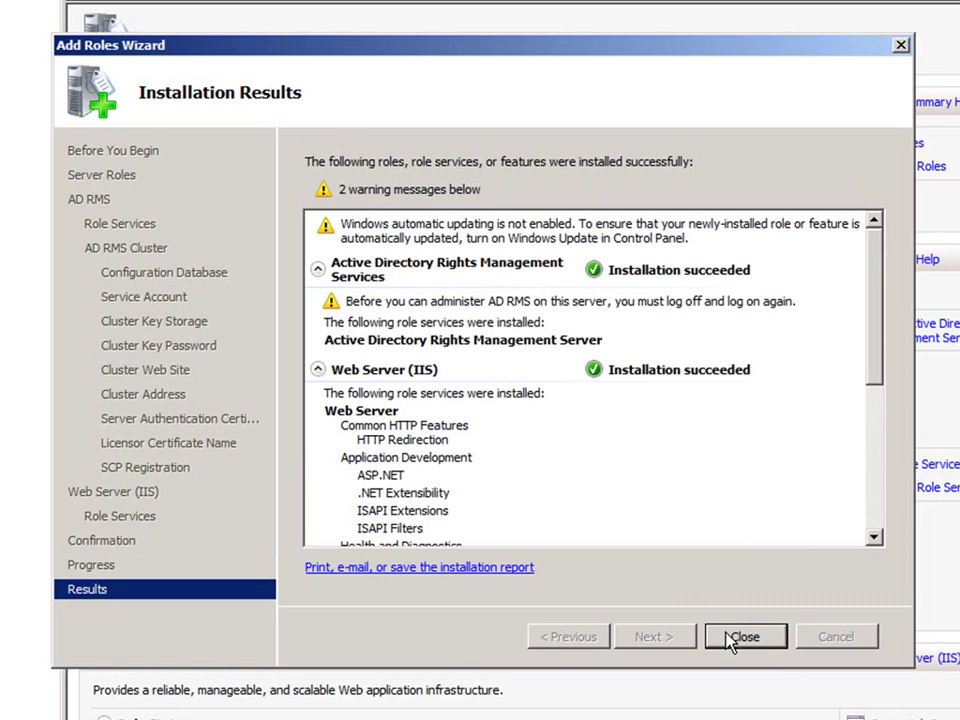
{"action": "left_click", "coordinate": [742, 637]}
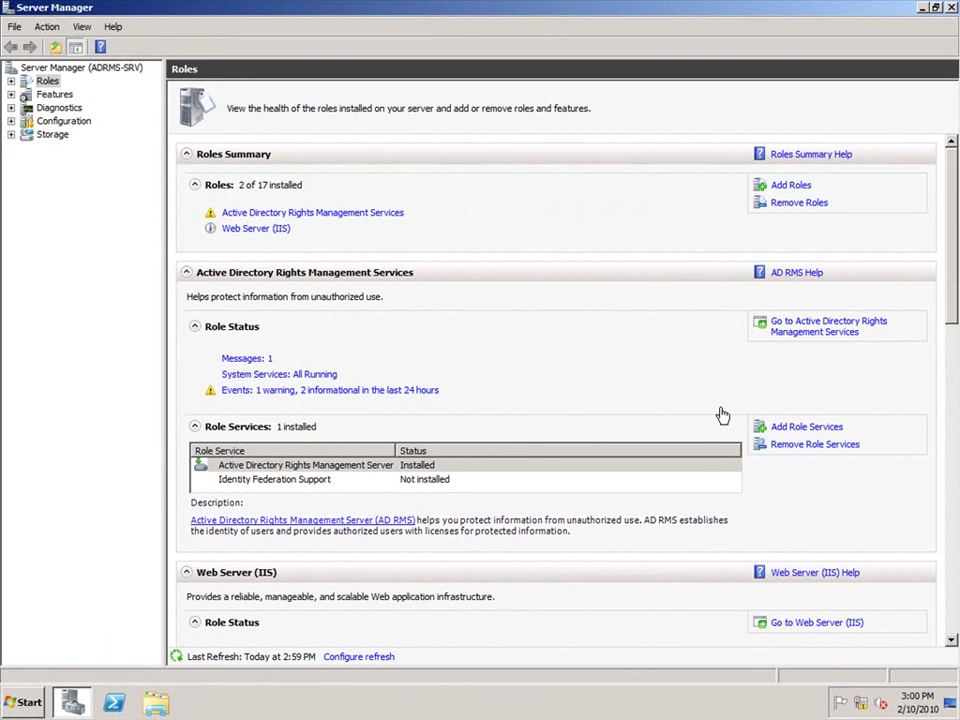
- Close Server Manager and log off the current administrator session
{"action": "left_click", "coordinate": [952, 8]}
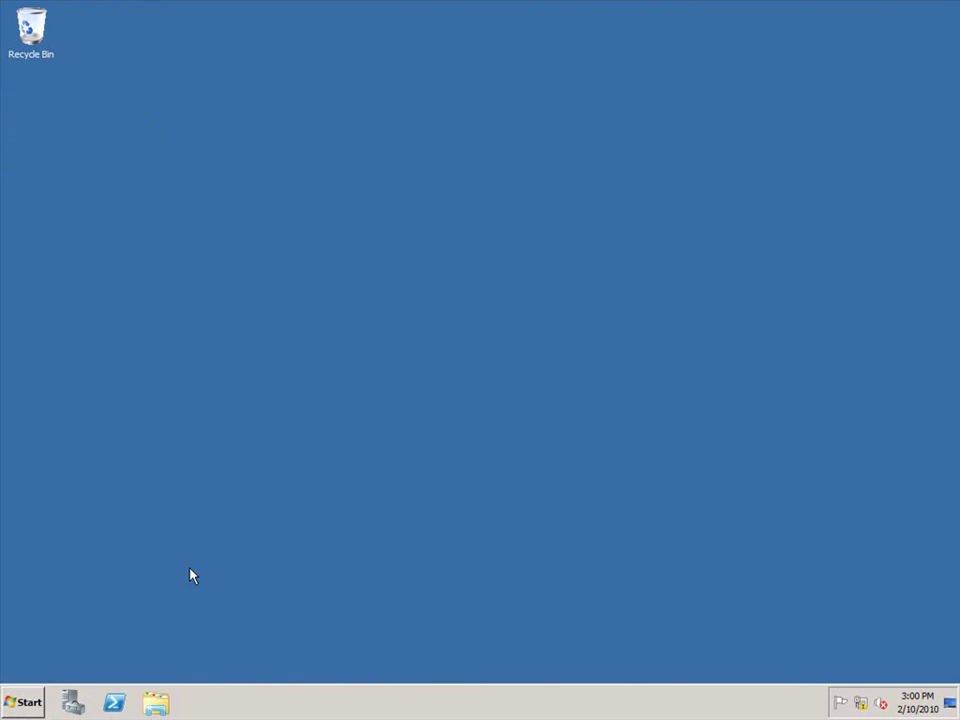
{"action": "left_click", "coordinate": [26, 701]}
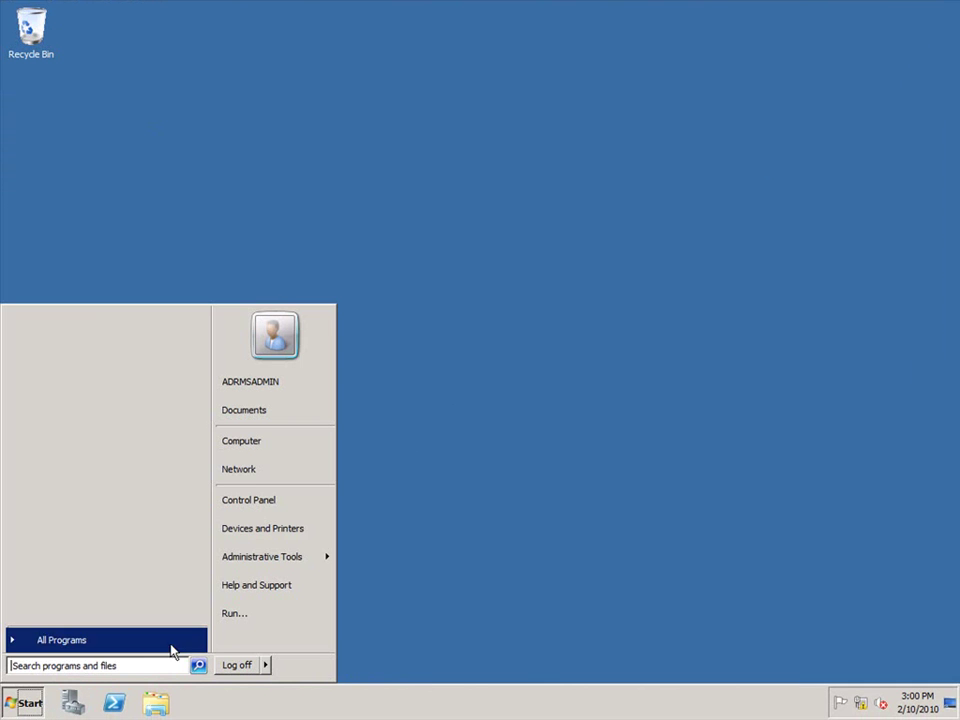
{"action": "left_click", "coordinate": [237, 665]}
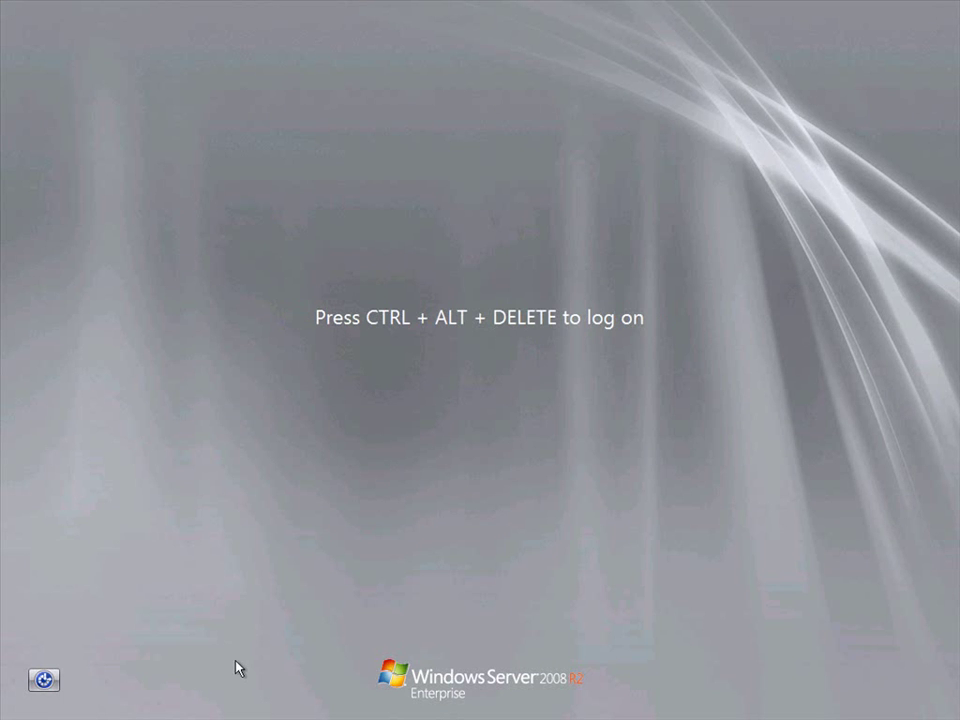
- Log back on to the administrator account with its password
{"action": "key", "text": "ctrl+alt+Delete"}
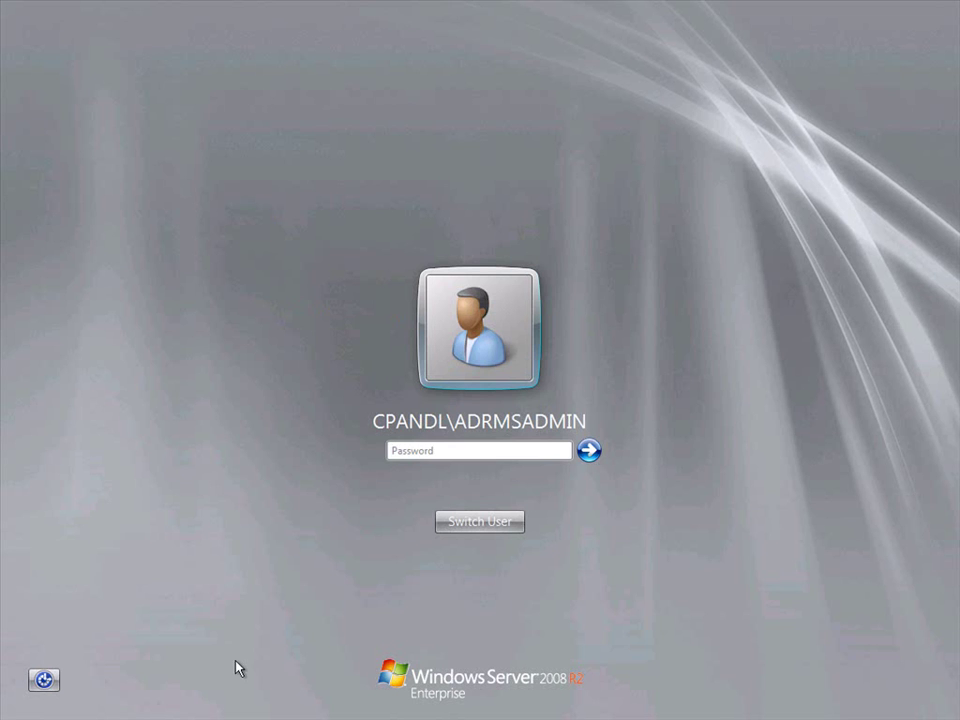
{"action": "left_click", "coordinate": [428, 450]}
{"action": "type", "text": "•••••••••"}
{"action": "key", "text": "Return"}
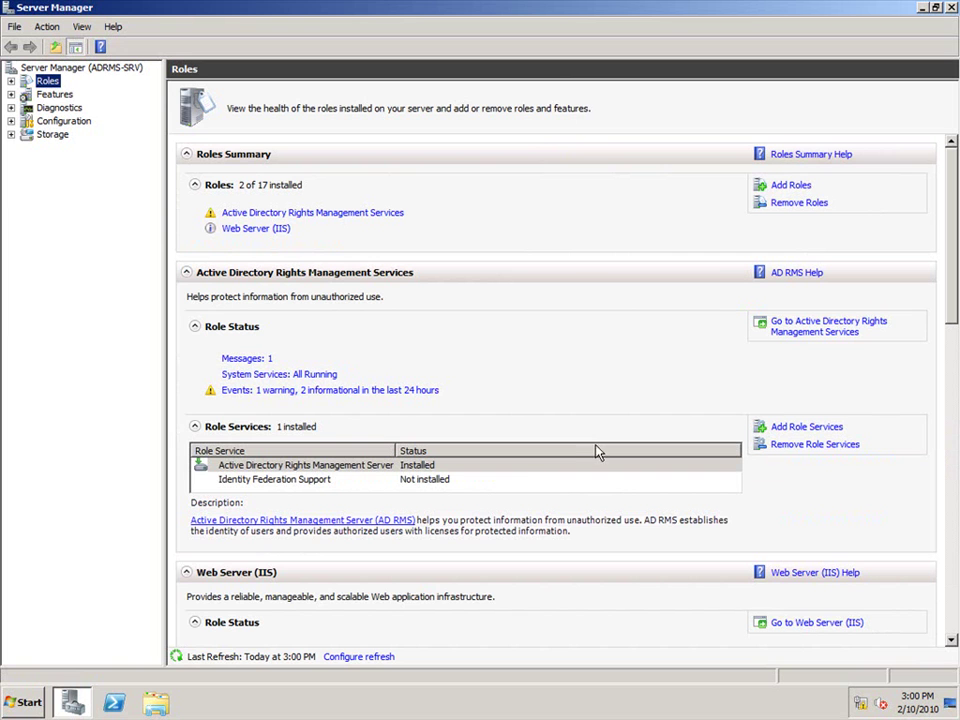
- Launch the Active Directory Rights Management Services console from Administrative Tools
{"action": "left_click", "coordinate": [25, 705]}
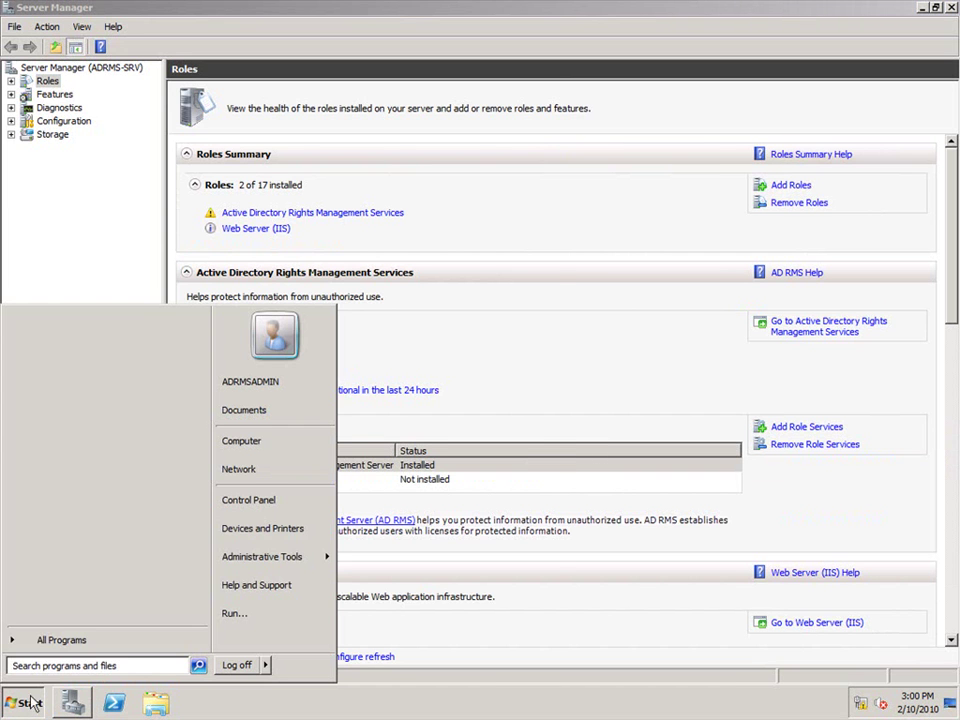
{"action": "mouse_move", "coordinate": [262, 558]}
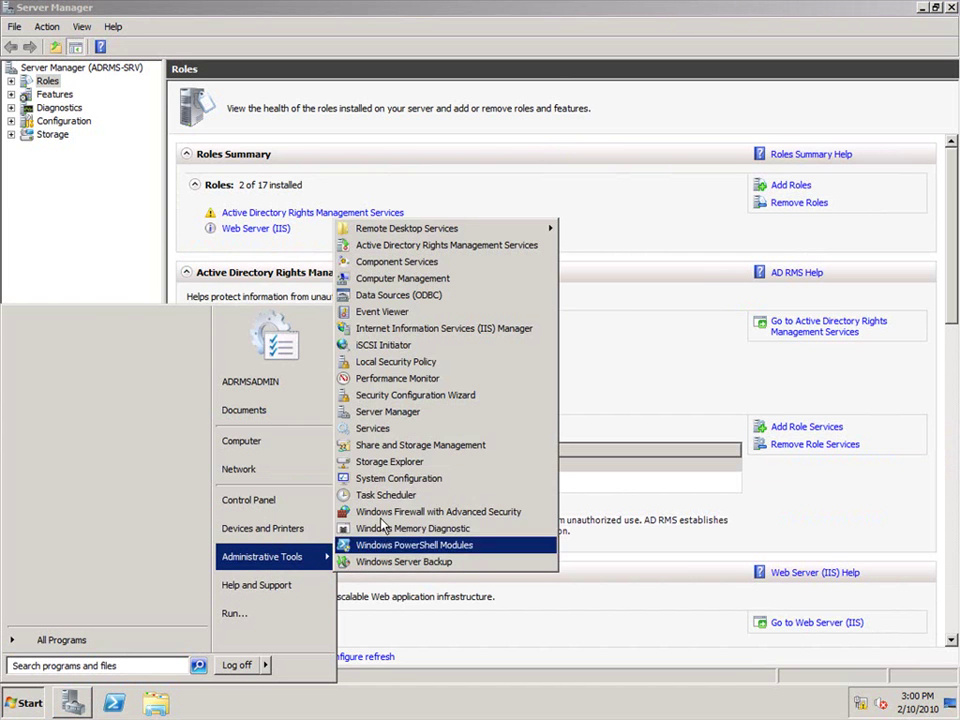
{"action": "left_click", "coordinate": [398, 246]}
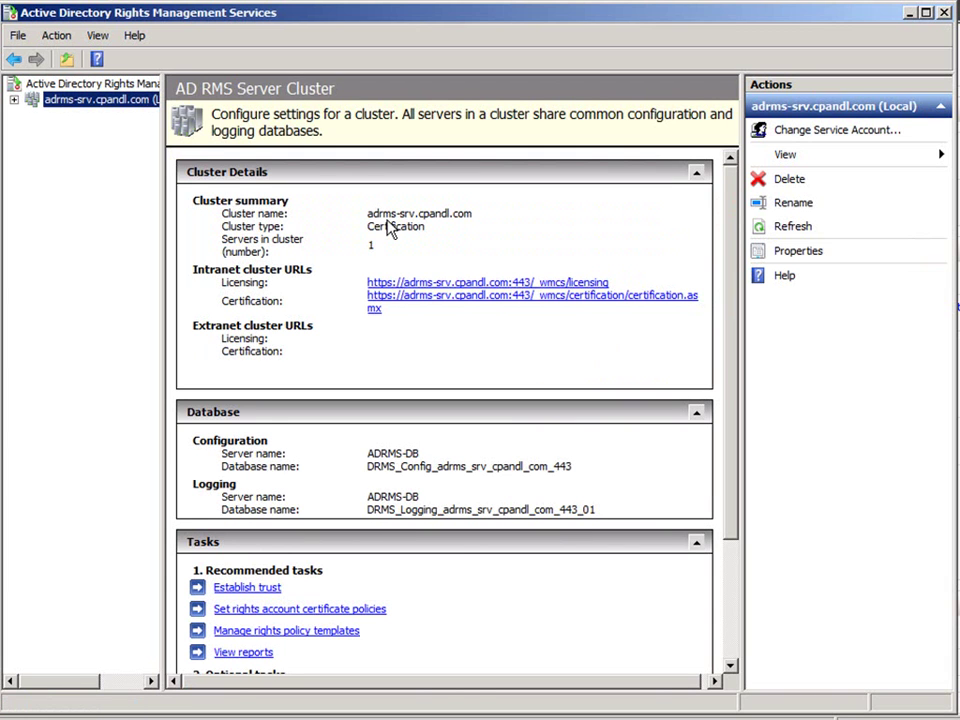
- Expand the adrms-srv.cpandl.com cluster node, then close the AD RMS console and Server Manager
{"action": "left_click", "coordinate": [14, 100]}
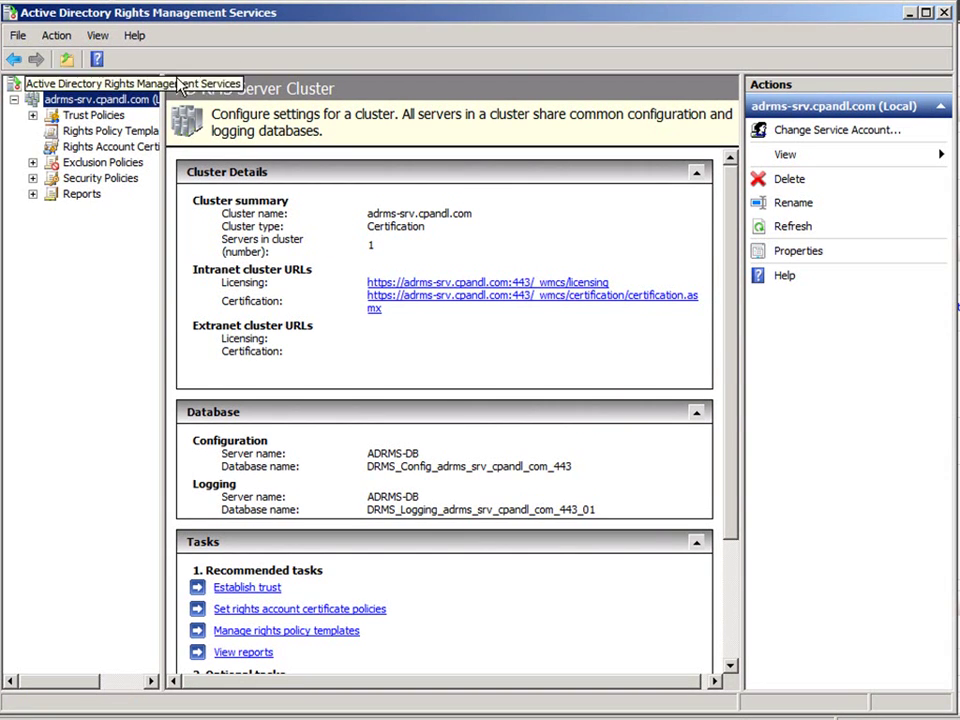
{"action": "left_click", "coordinate": [944, 12]}
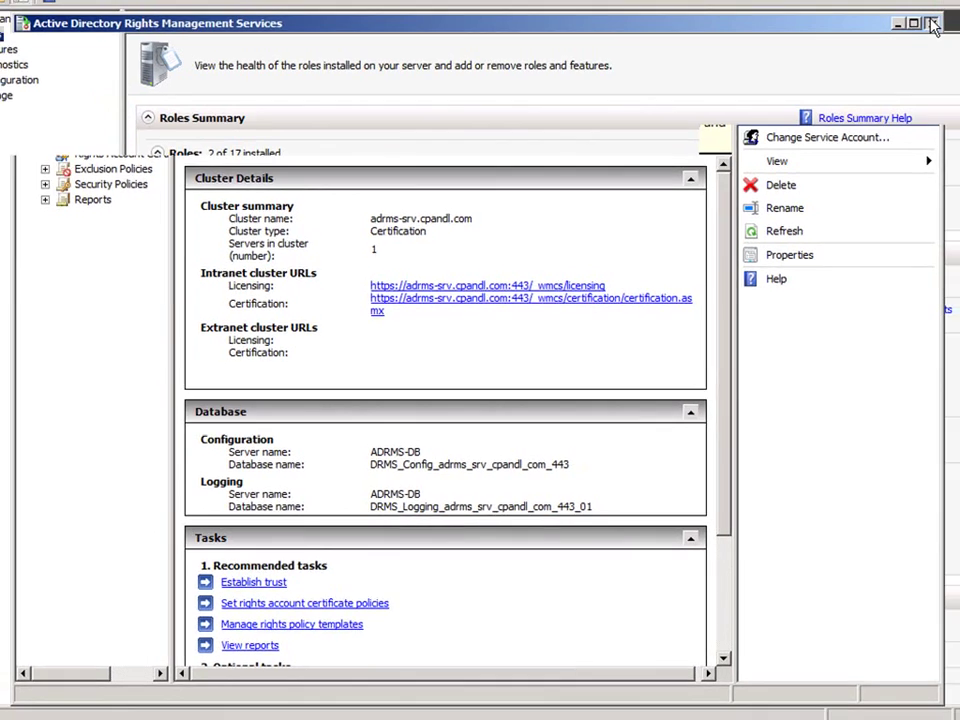
{"action": "left_click", "coordinate": [951, 8]}
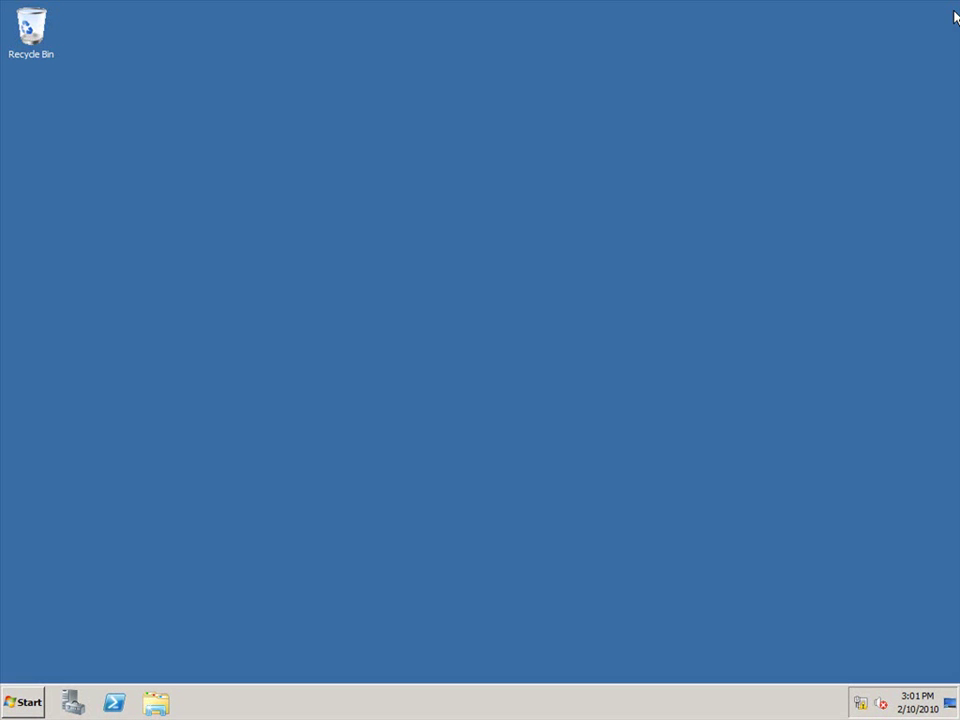